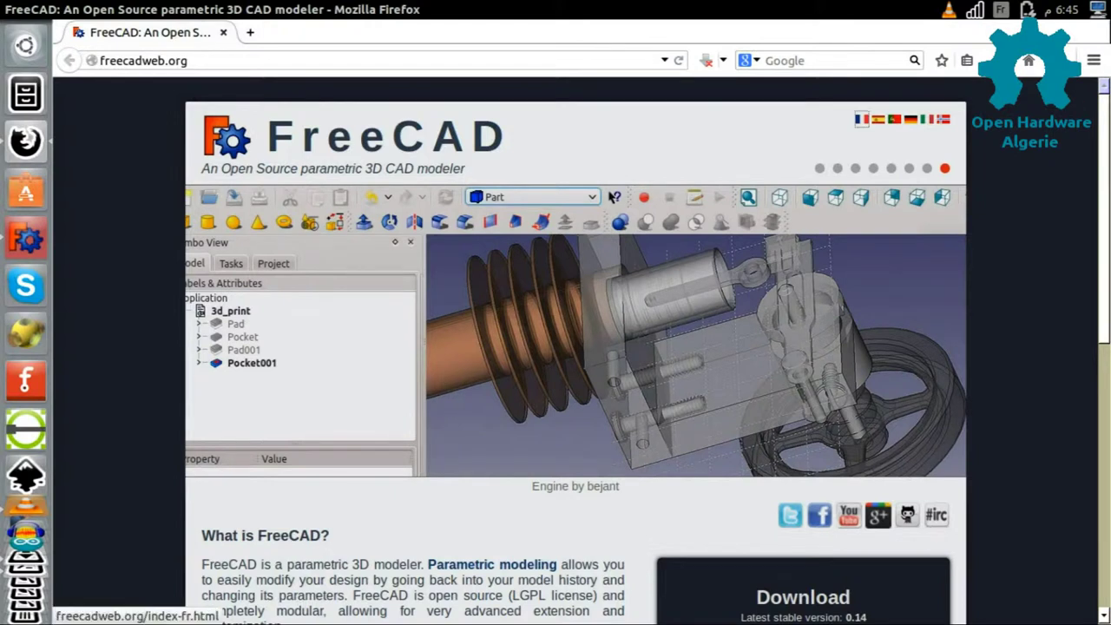
Load the French FreeCAD home page (index-fr.html) and select its address in the URL bar.
left_click(862, 119)
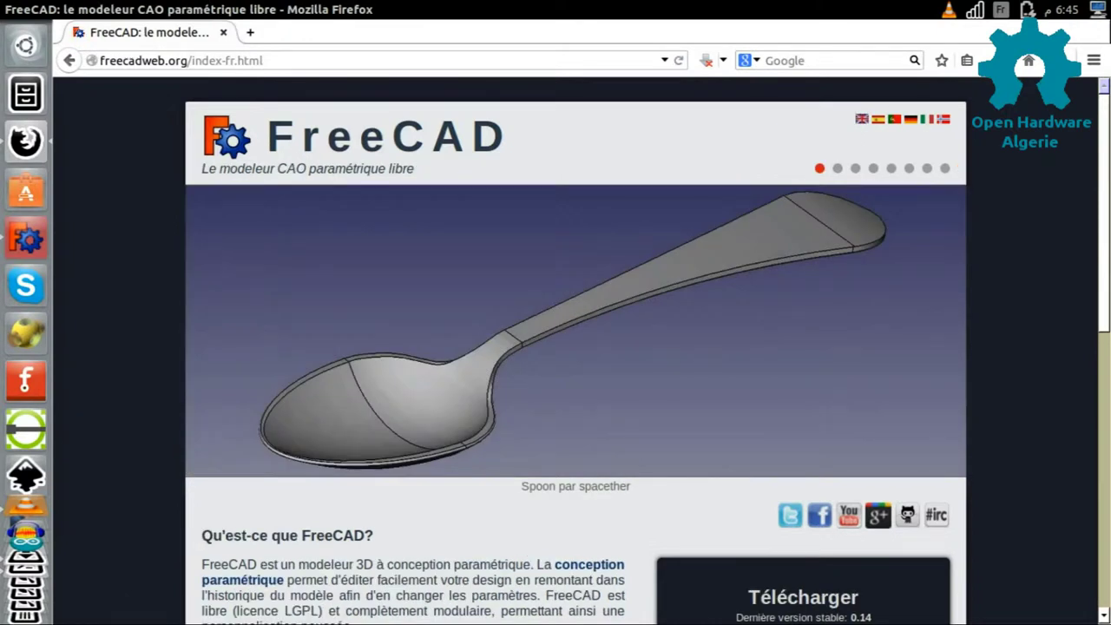
left_click_drag(192, 61, 262, 60)
left_click_drag(192, 61, 99, 60)
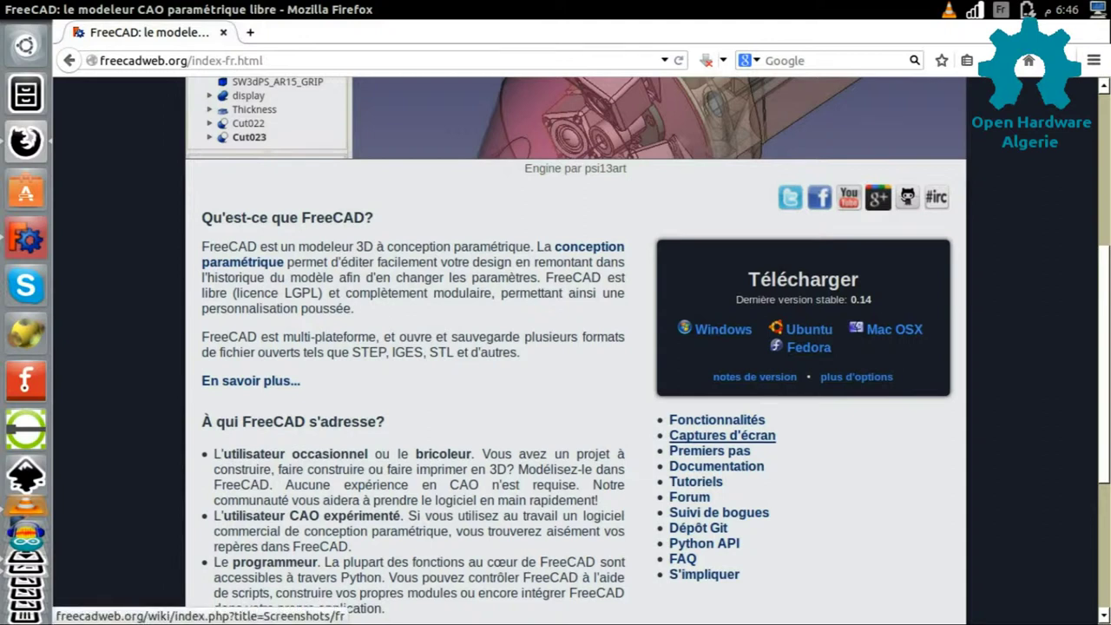
Open the French 'Captures d'écran' gallery and scroll through the screenshots.
left_click(722, 435)
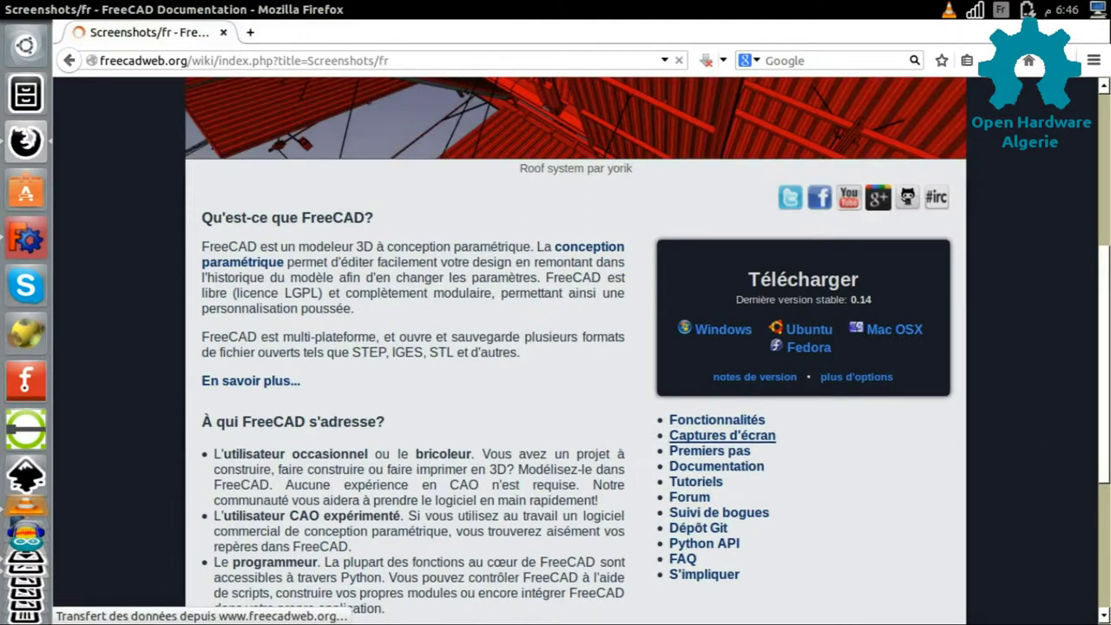
scroll(573, 347, "down", 3)
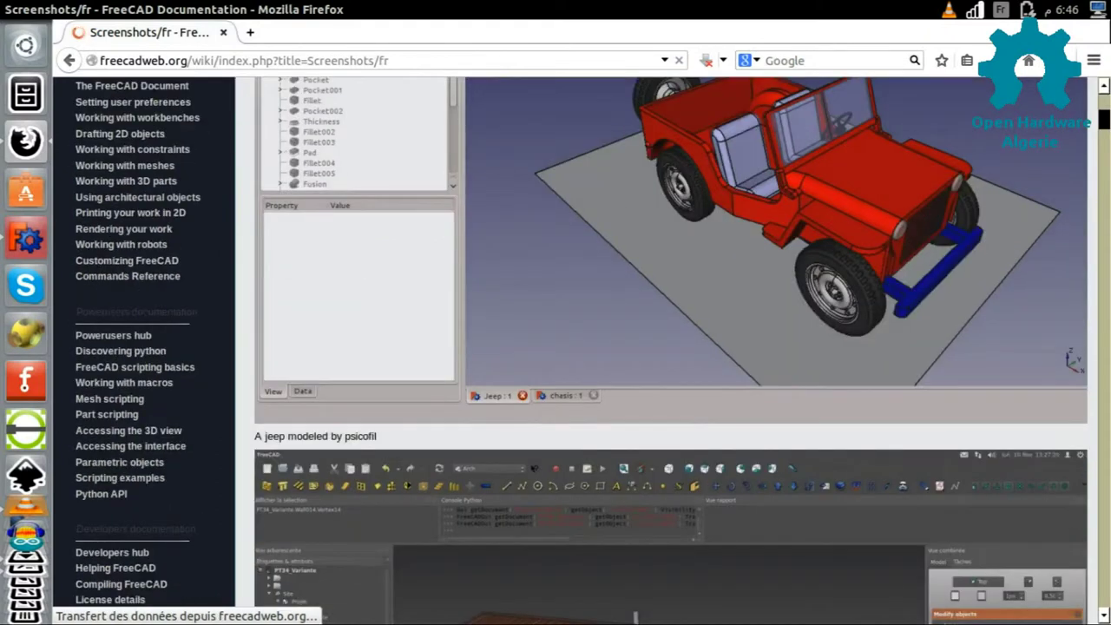
scroll(573, 347, "down", 8)
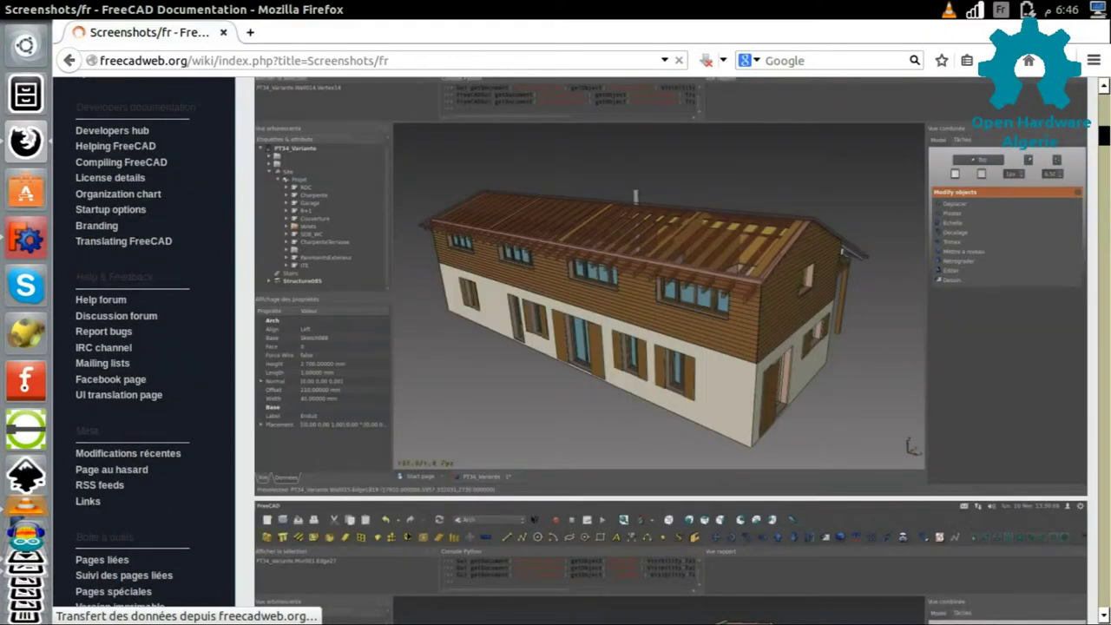
scroll(573, 347, "down", 1)
scroll(572, 347, "down", 10)
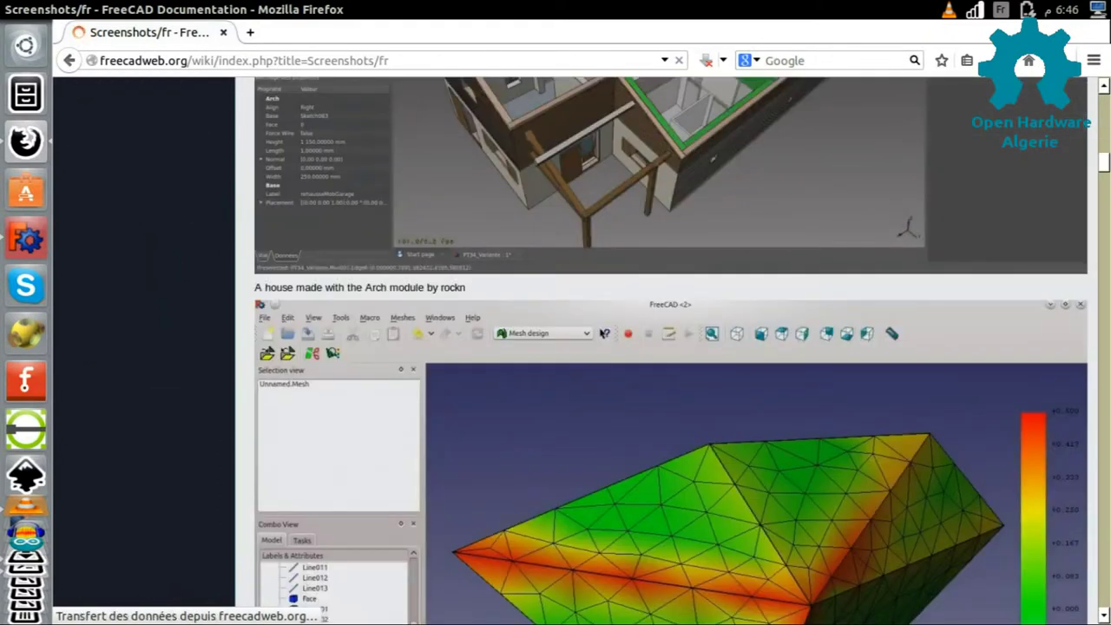
scroll(573, 347, "down", 1)
scroll(572, 347, "down", 7)
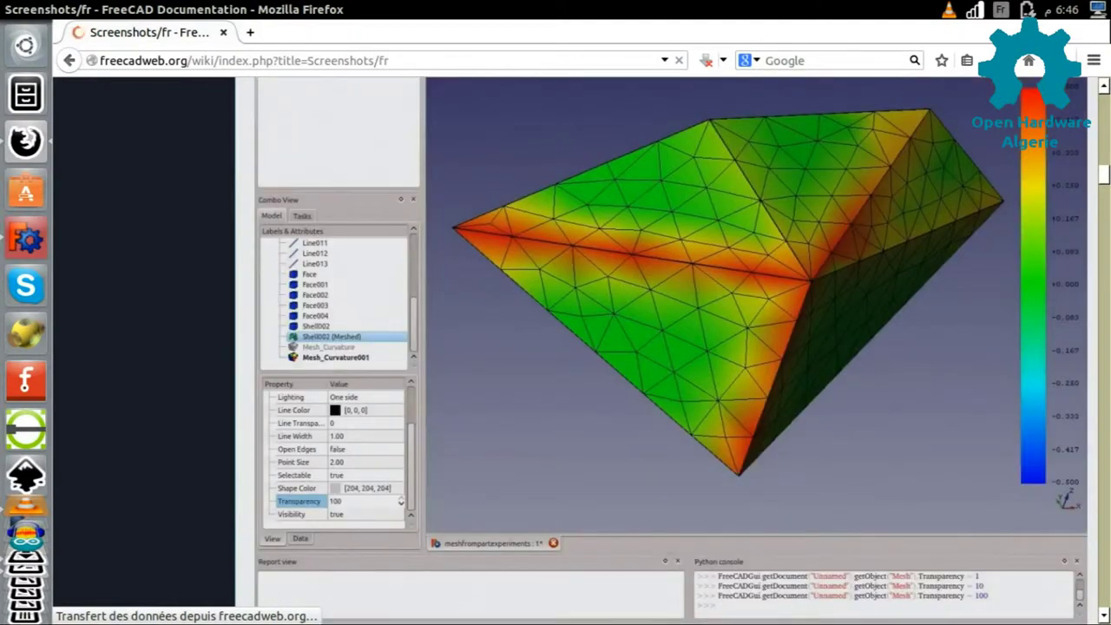
scroll(573, 347, "down", 2)
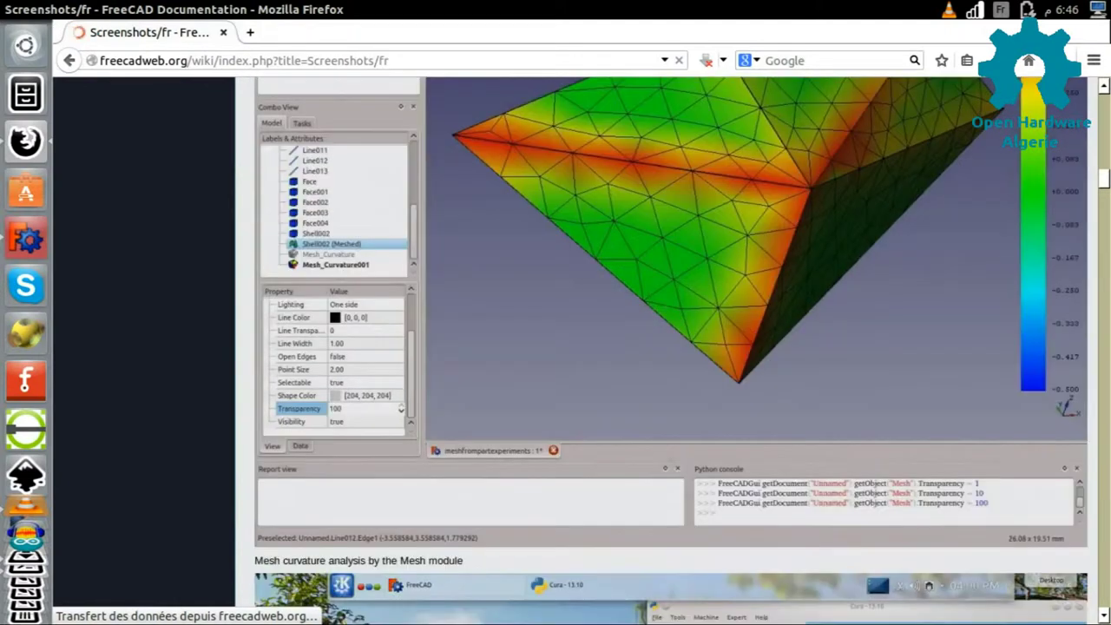
scroll(572, 347, "down", 12)
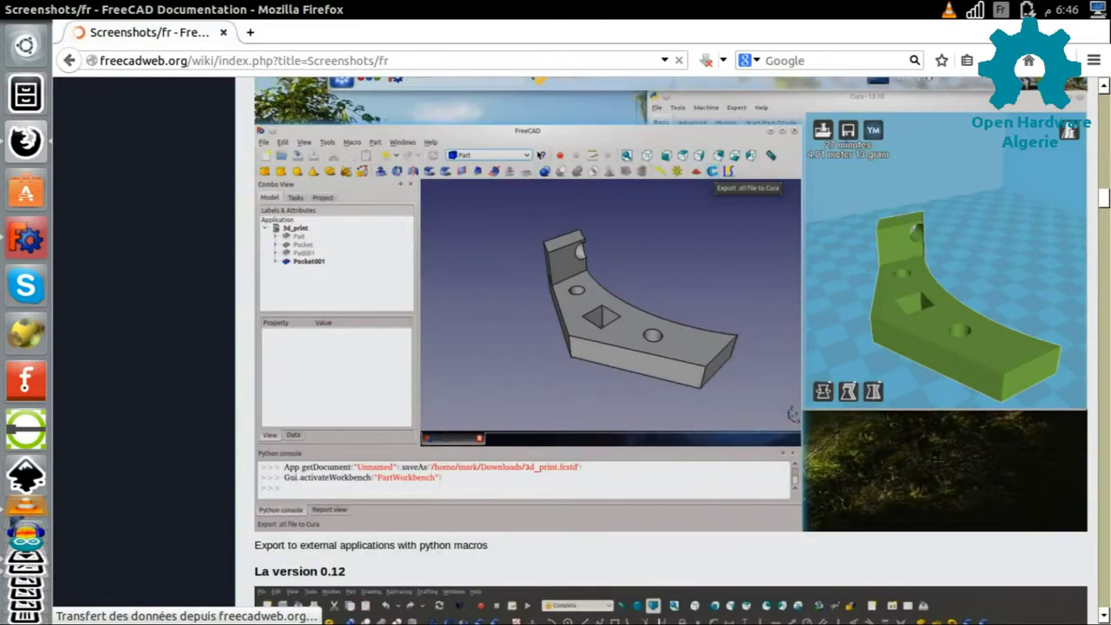
scroll(572, 347, "down", 2)
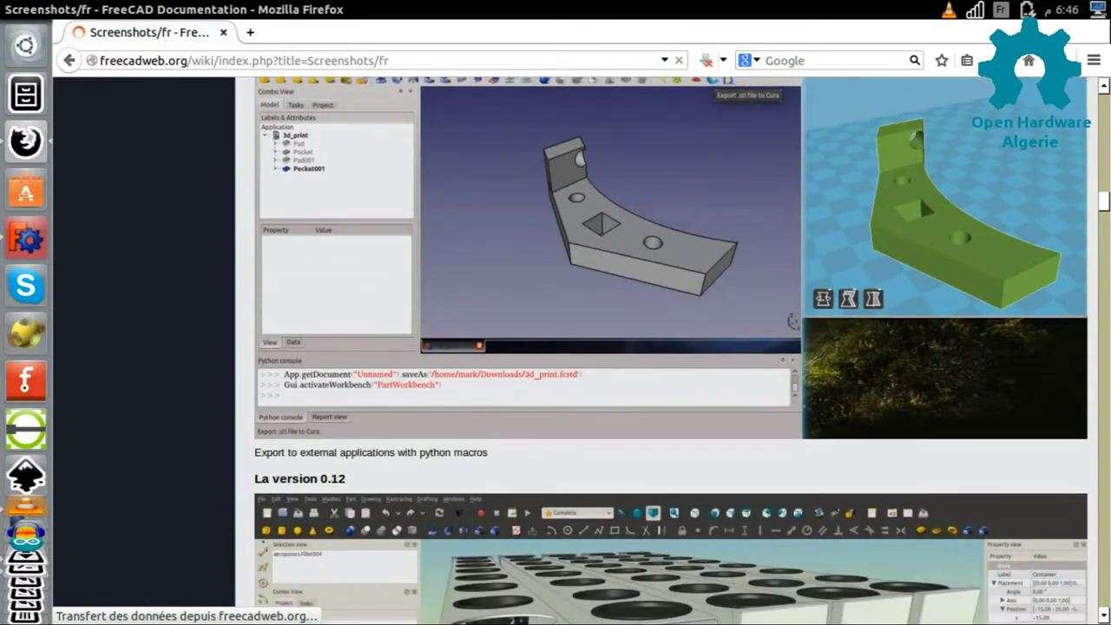
scroll(918, 149, "down", 1)
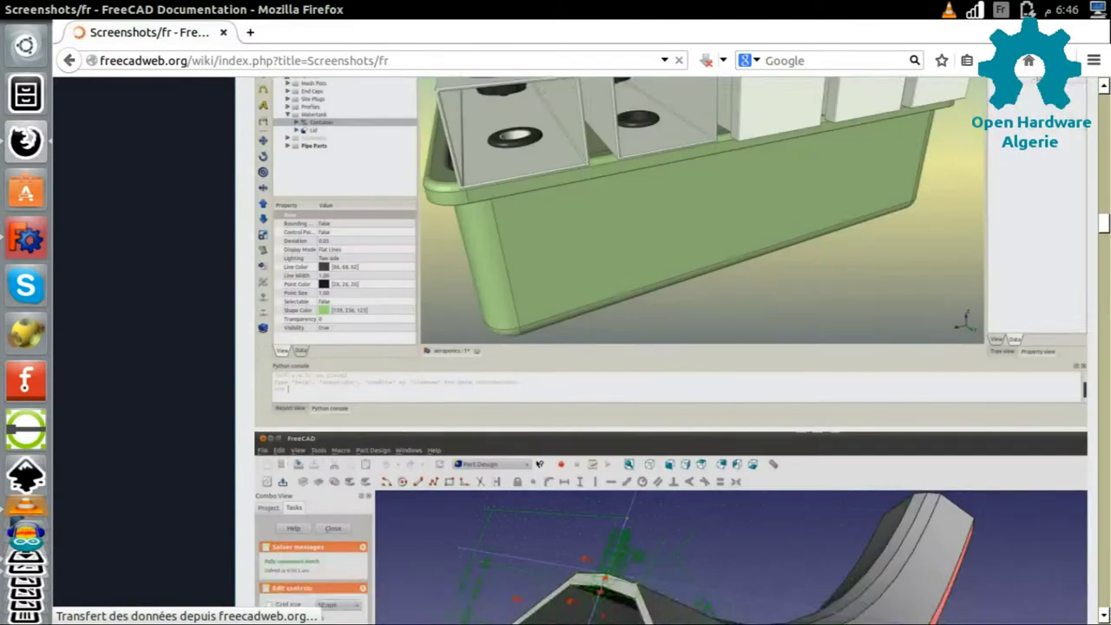
scroll(919, 149, "down", 9)
scroll(919, 149, "up", 6)
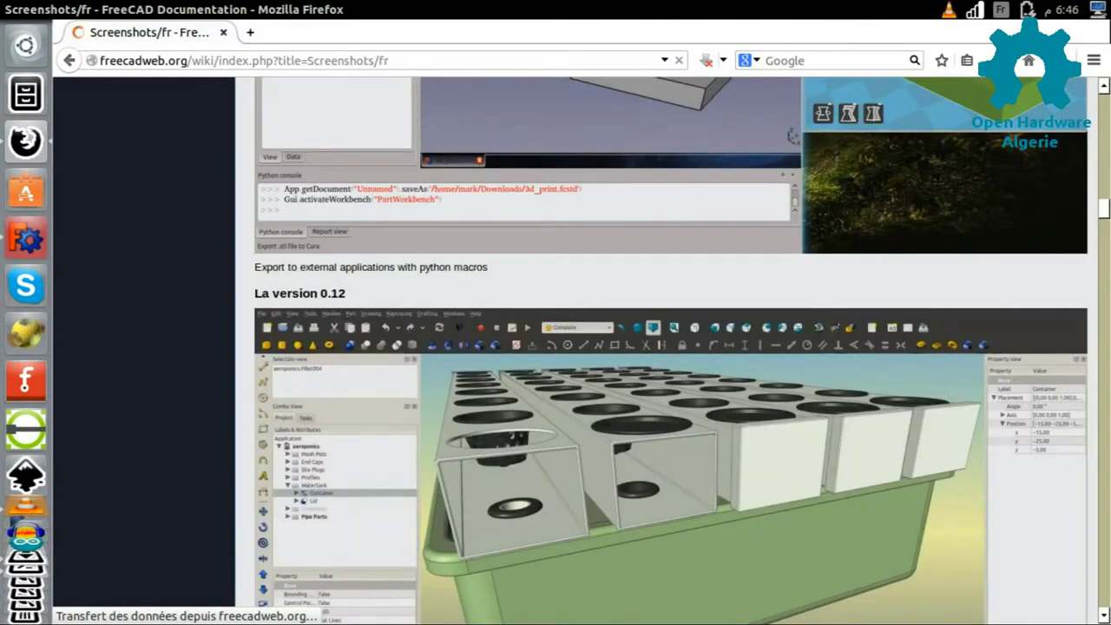
scroll(840, 505, "down", 4)
scroll(840, 506, "down", 7)
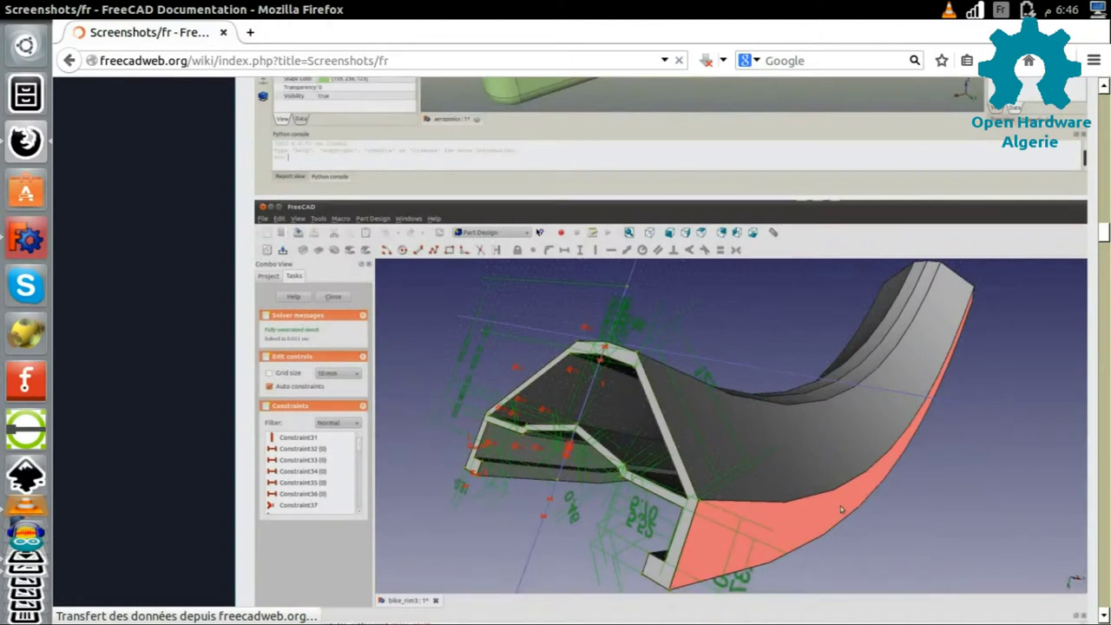
Go back to the French home page and scroll down it.
key("alt+Left")
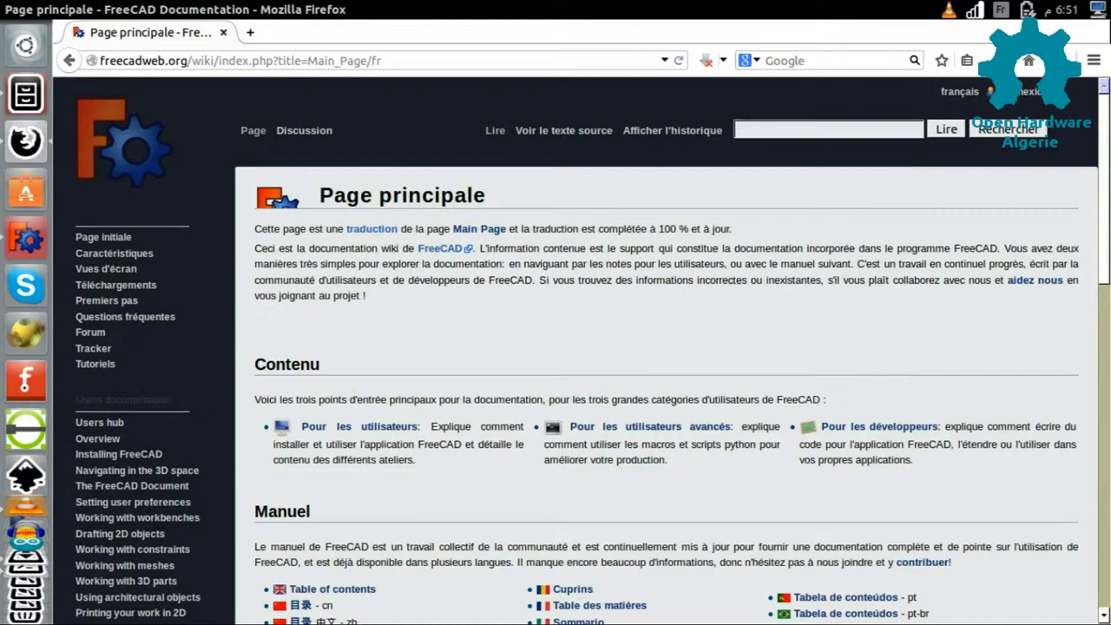
scroll(592, 351, "down", 5)
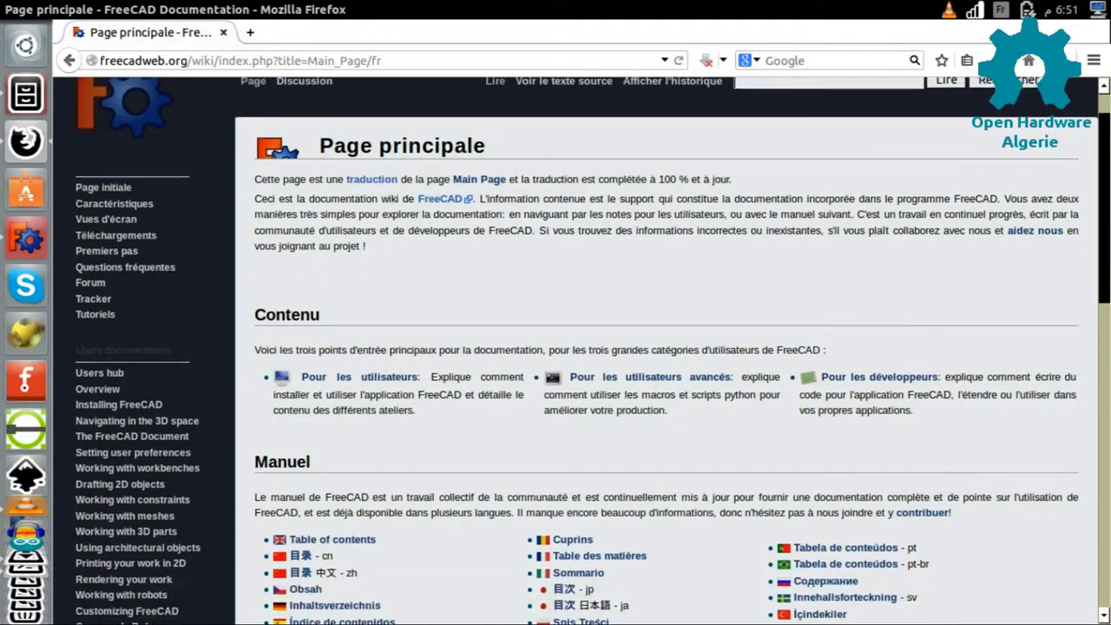
scroll(593, 351, "down", 1)
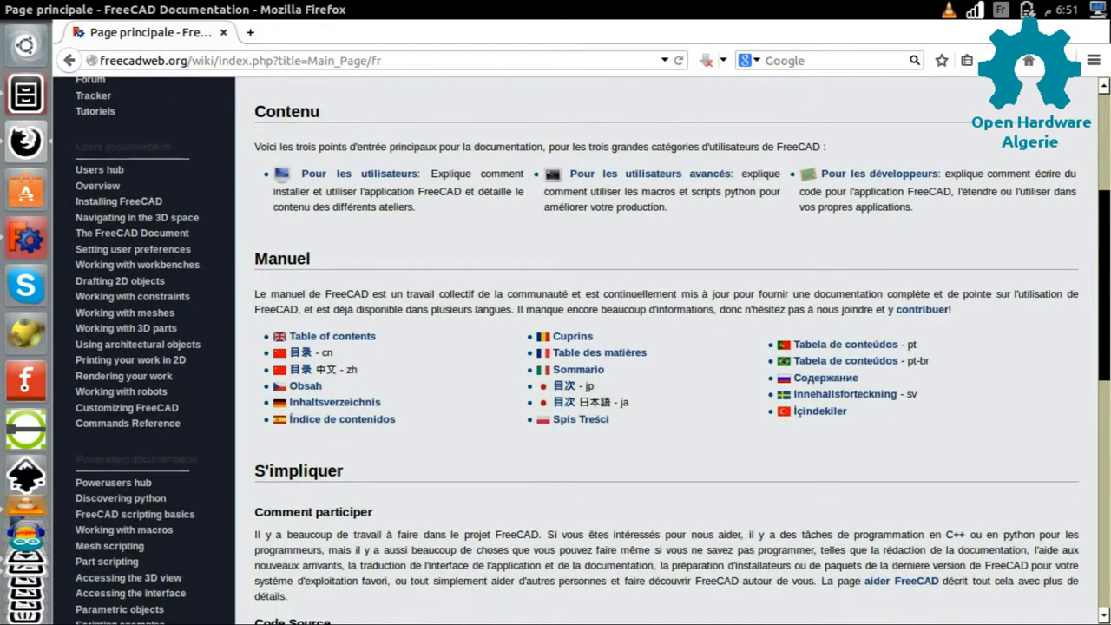
Run 'sudo apt-get install freecad' in a terminal, then launch FreeCAD.
key("ctrl+alt+t")
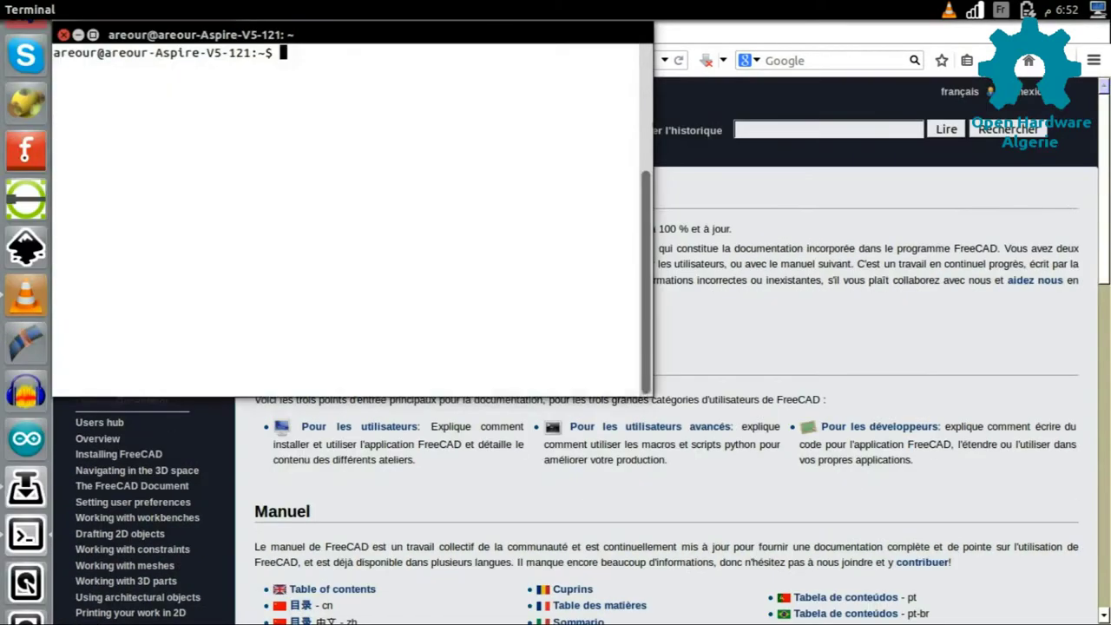
type("sudo apt-get install freecad")
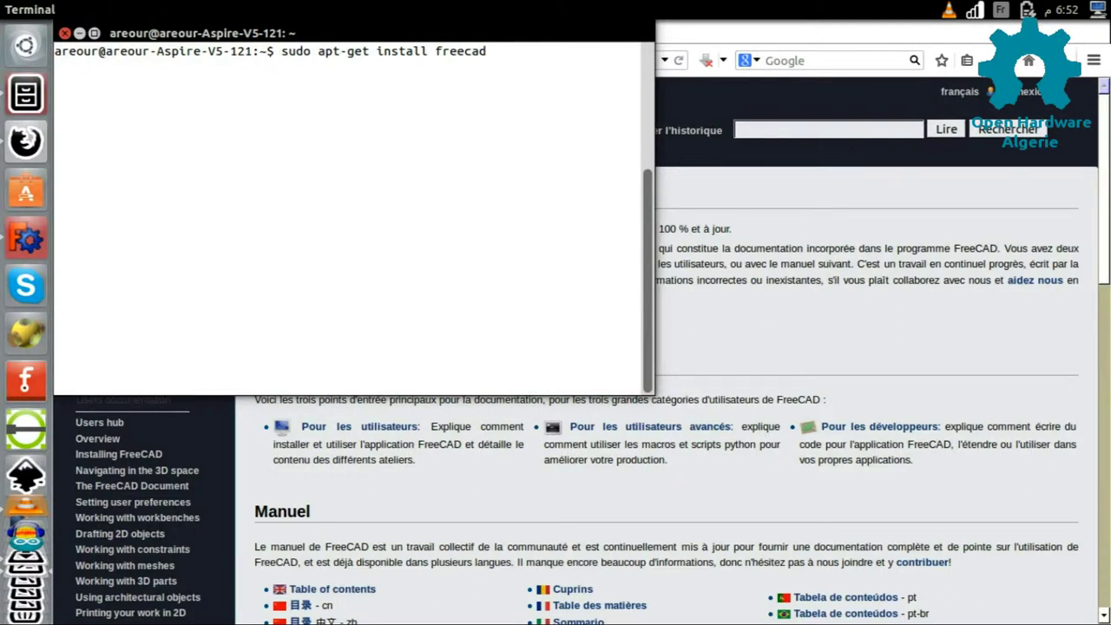
key("Return")
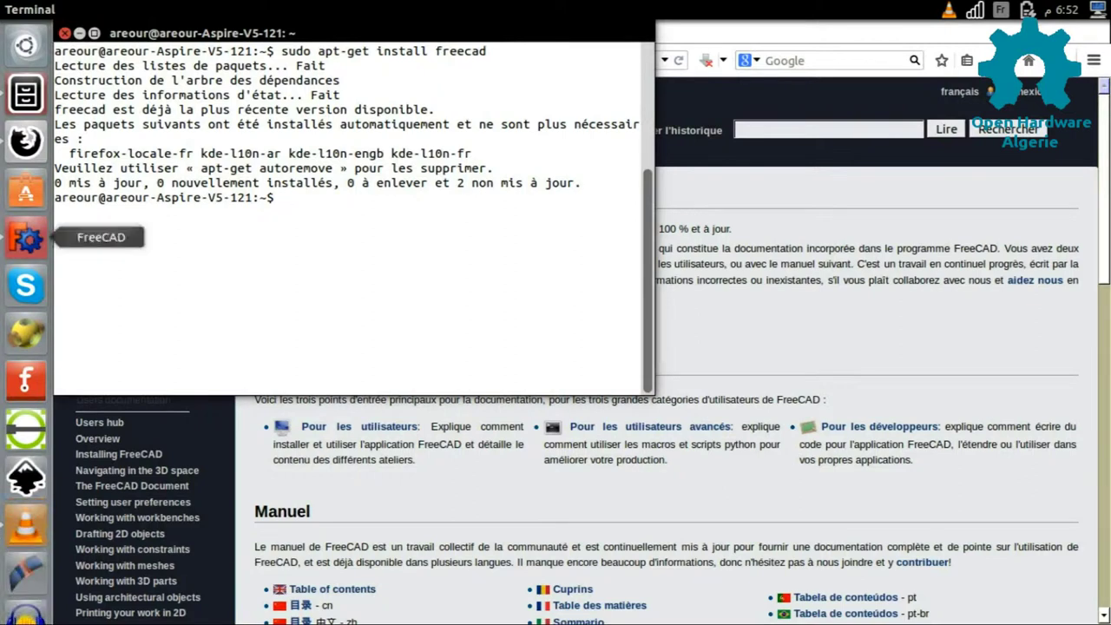
left_click(26, 237)
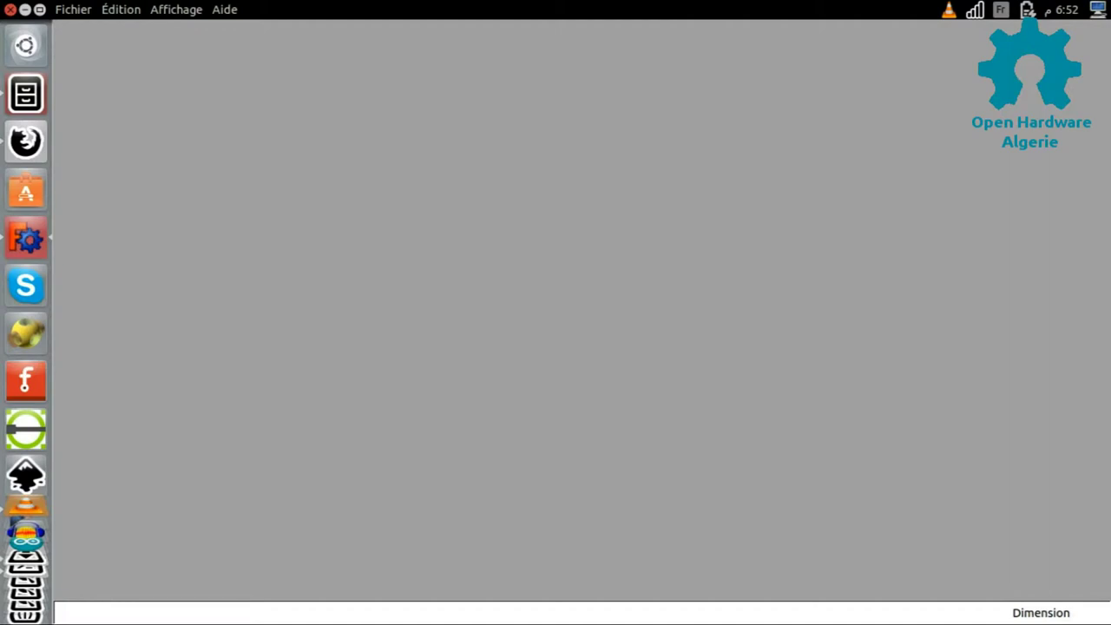
Pick Draft from the Affichage > Atelier workbench list.
key("alt+a")
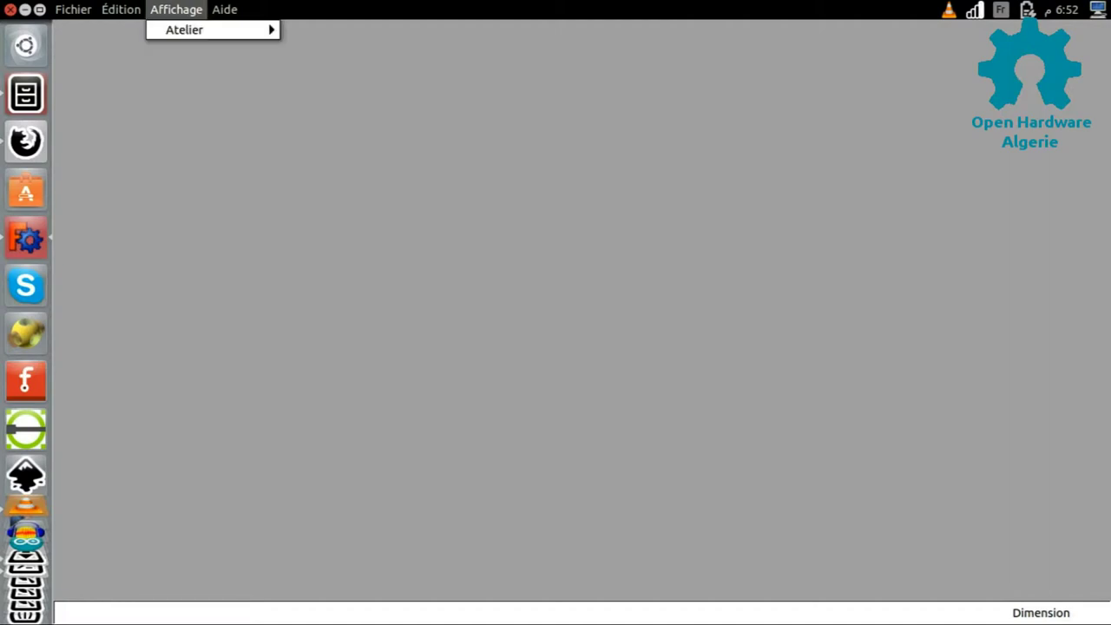
key("Down")
key("Right")
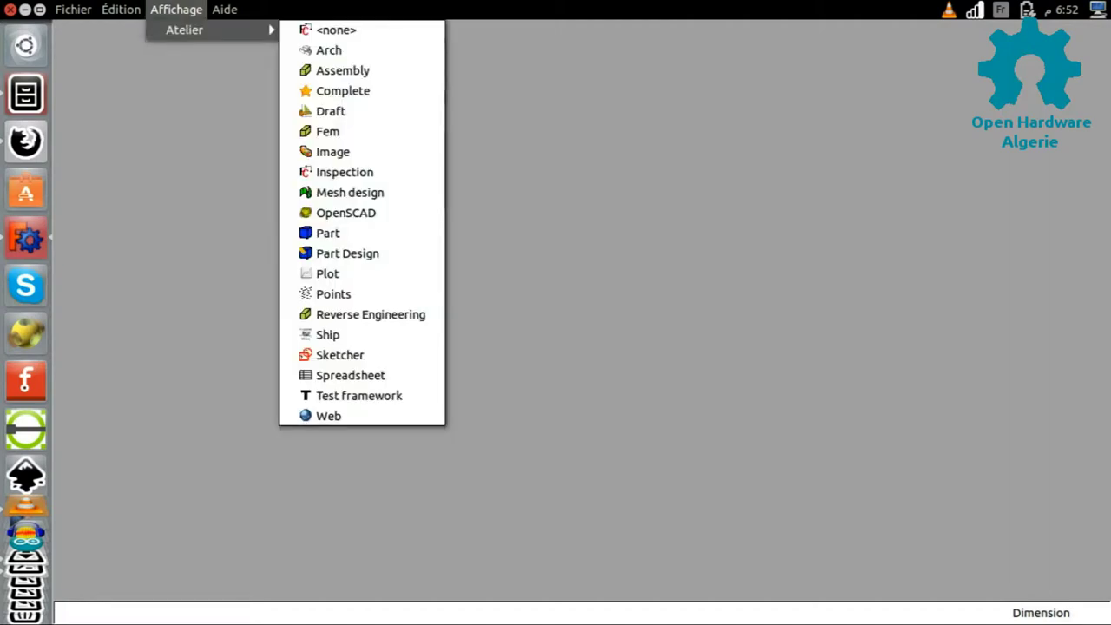
key("Down")
key("Down")
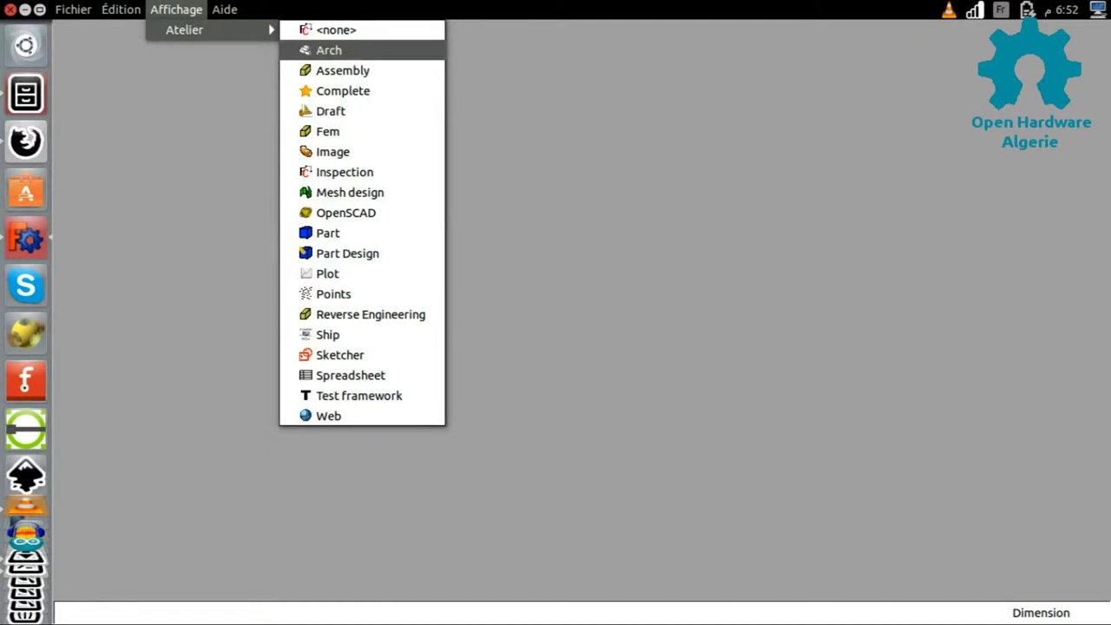
key("Down")
key("Down")
key("Down")
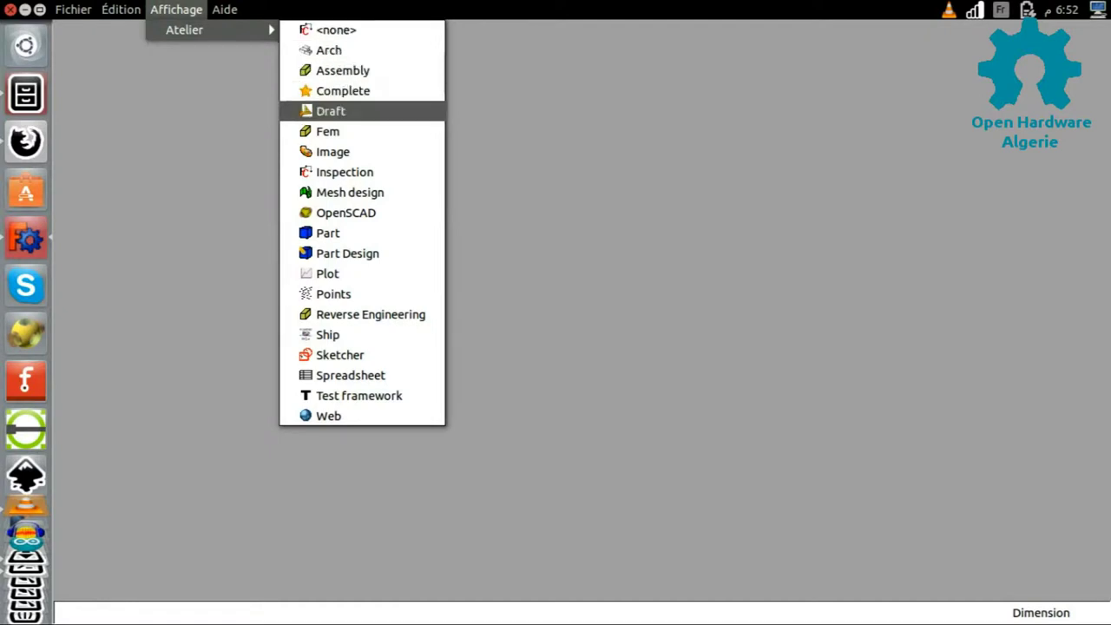
key("Down")
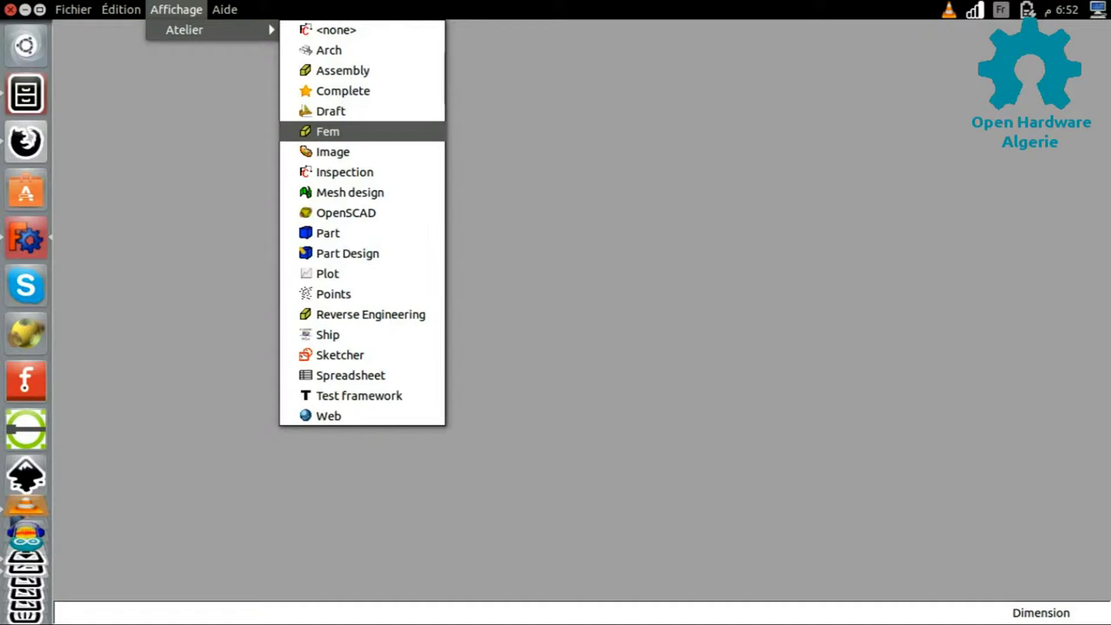
key("Down")
key("Down")
key("Down")
key("Up")
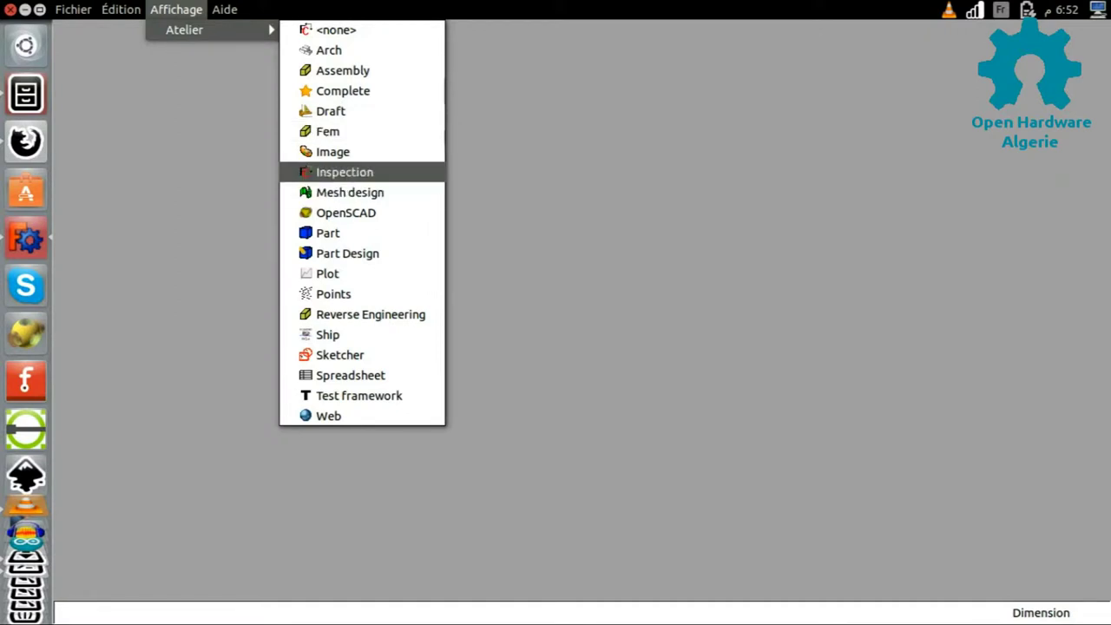
key("Down")
key("Down")
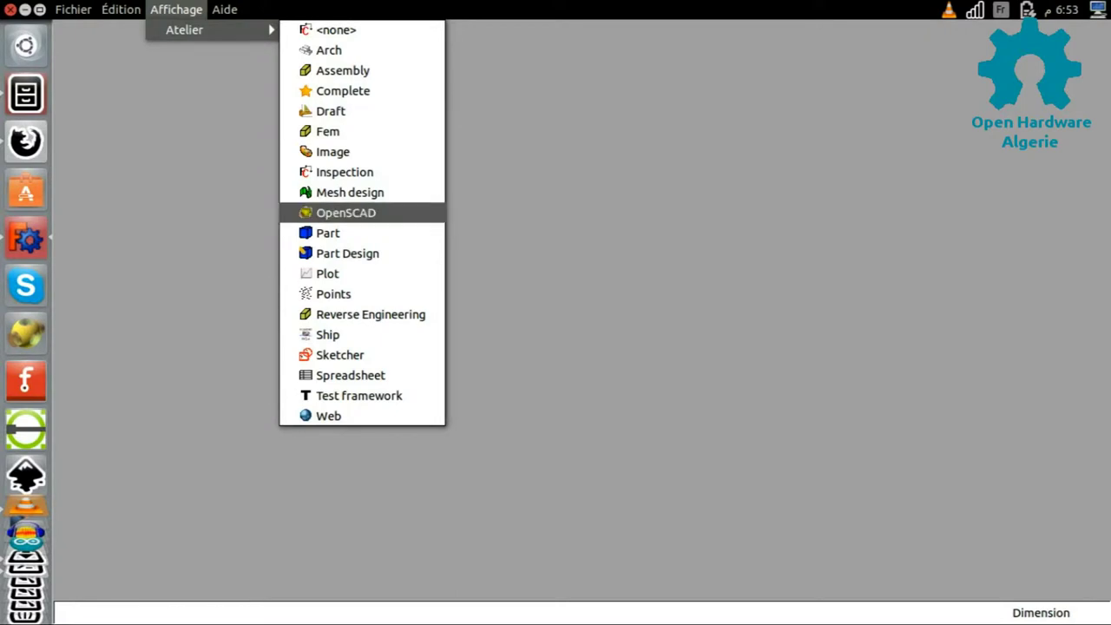
key("Down")
key("Down")
key("Down")
key("Down")
key("Down")
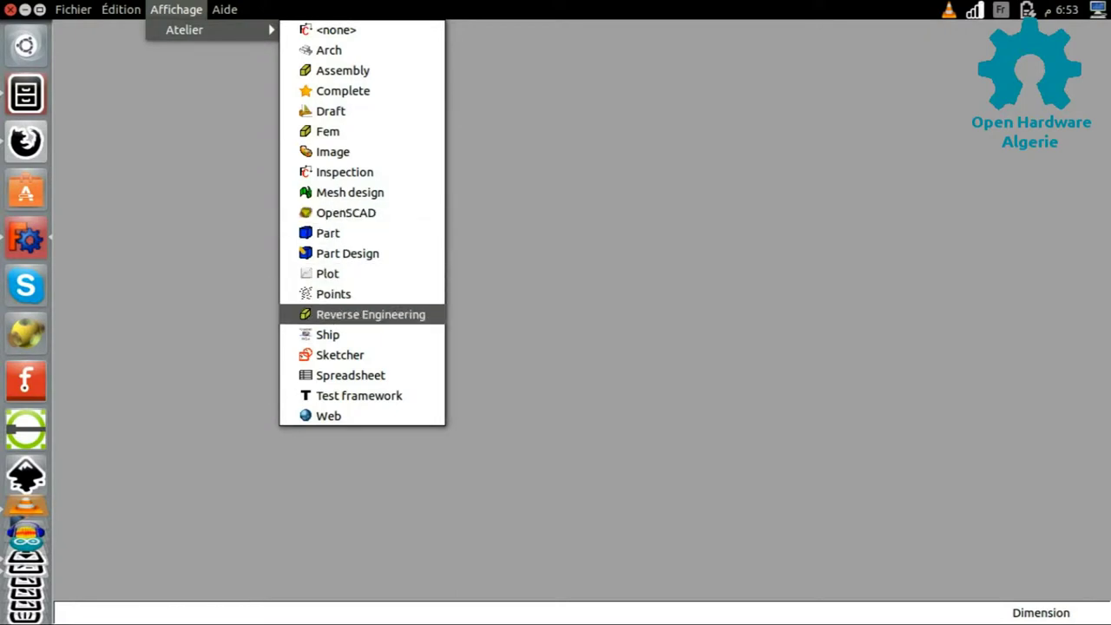
key("Down")
key("Down")
key("Down")
key("Up")
key("Up")
key("Up")
key("Up")
key("Up")
key("Up")
key("Up")
key("Up")
key("Up")
key("Up")
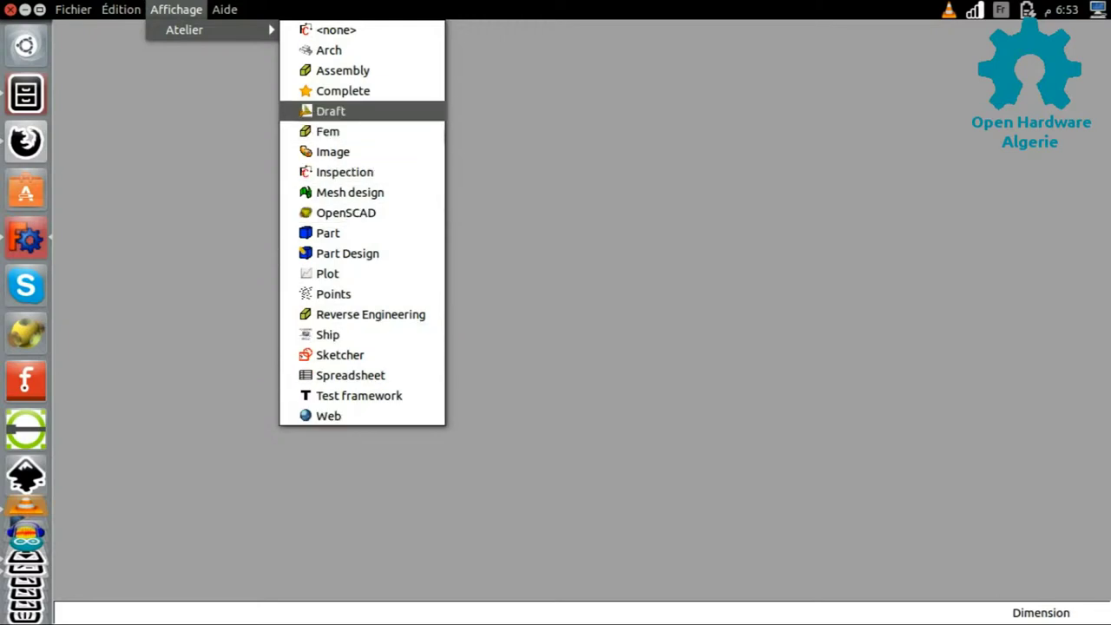
key("Return")
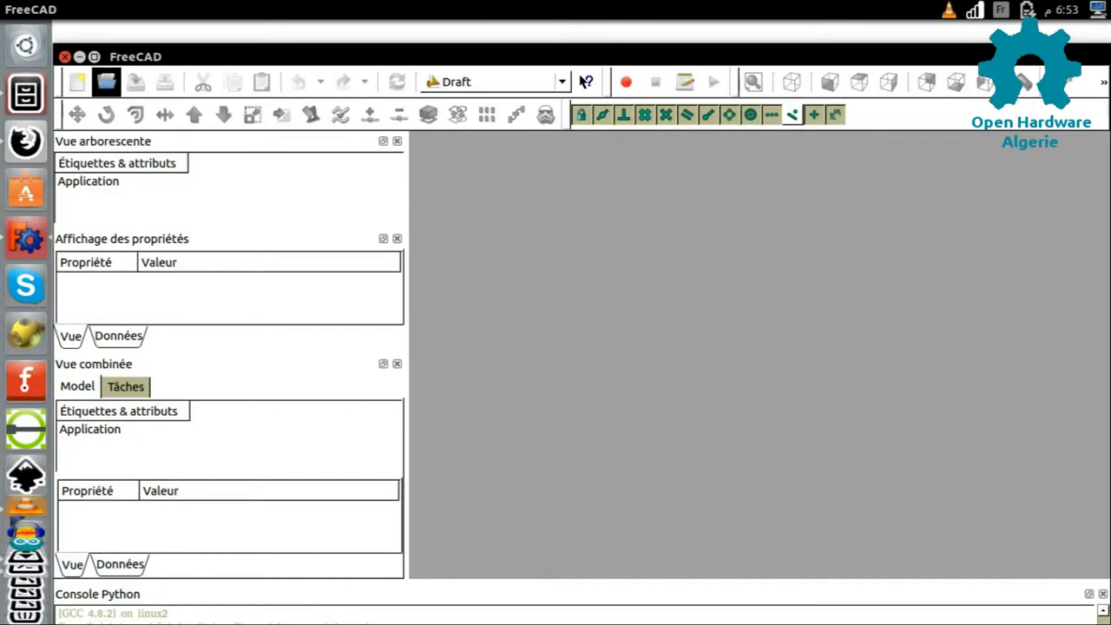
Open oshw_logo.dxf to show the open-hardware gear logo in its own document.
left_click(106, 81)
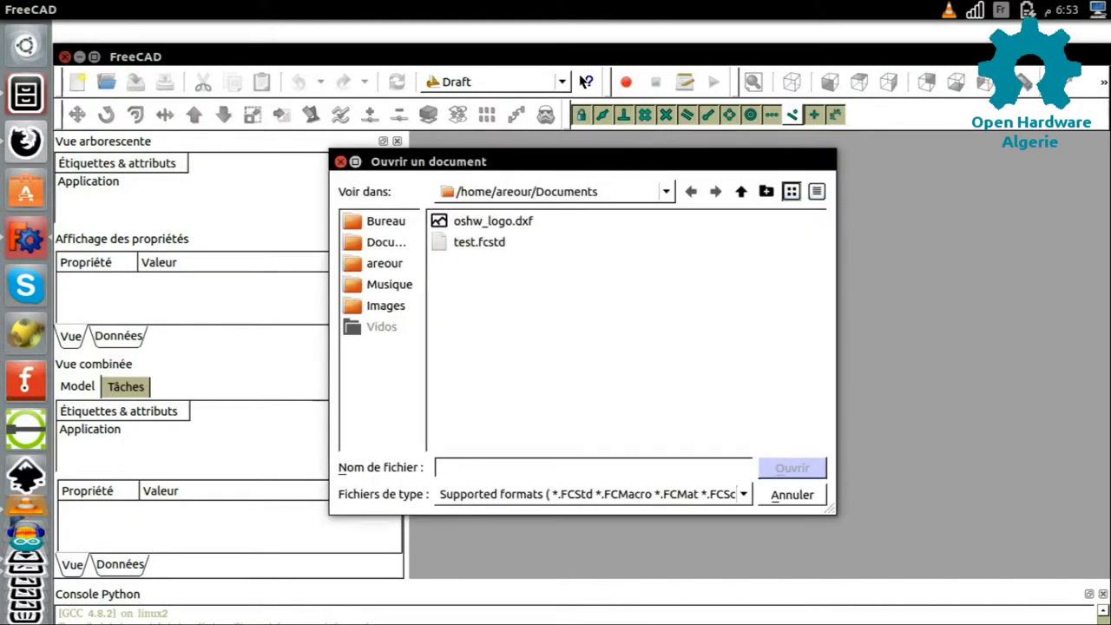
left_click(492, 220)
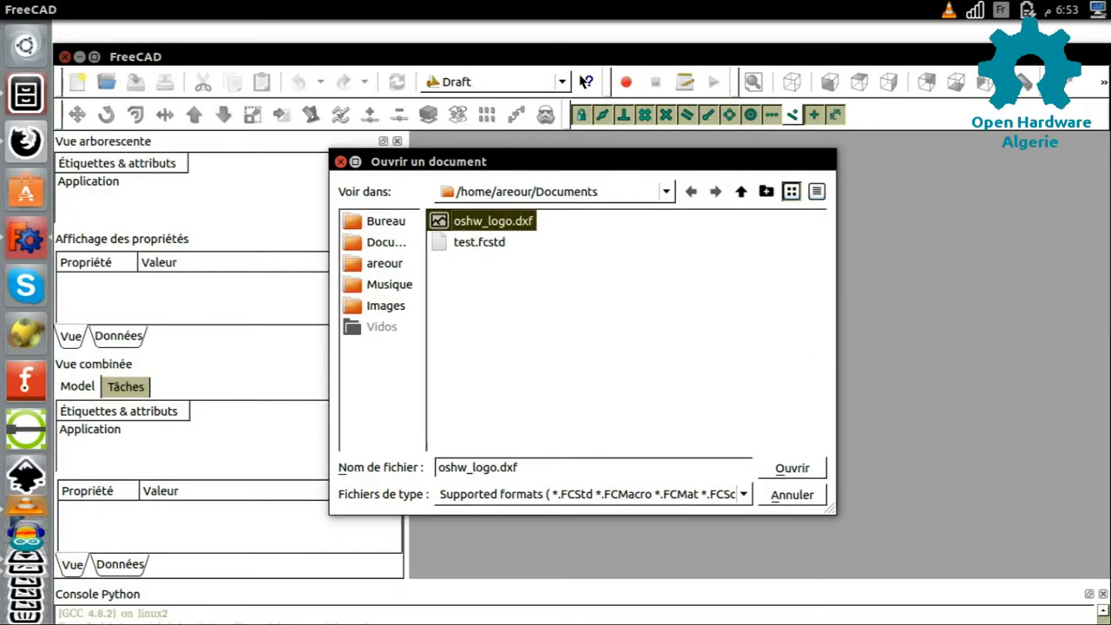
key("Return")
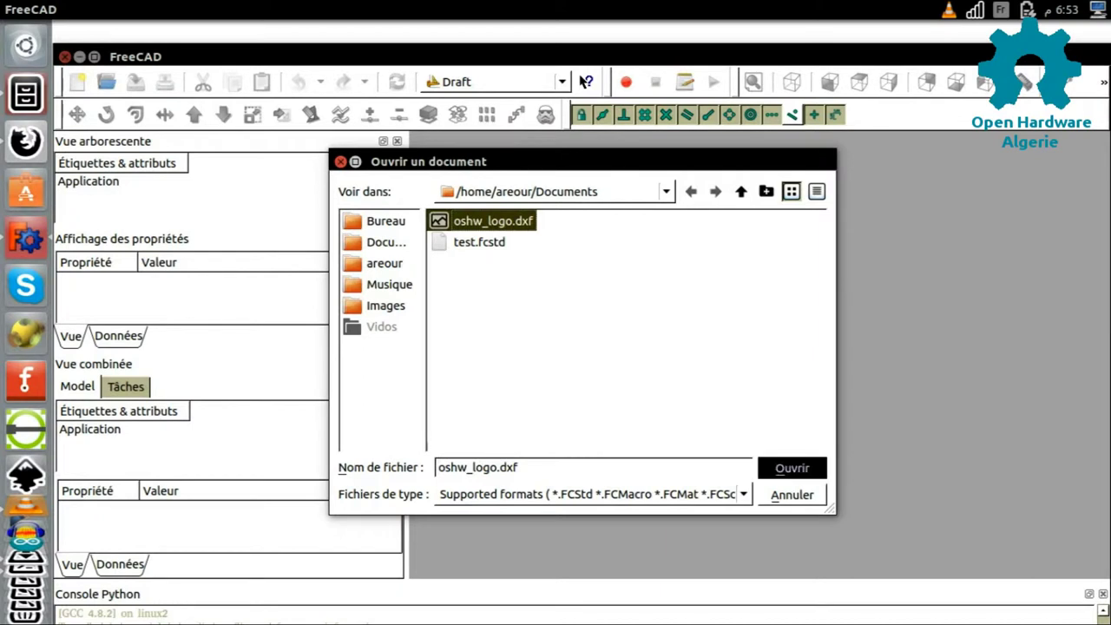
key("Return")
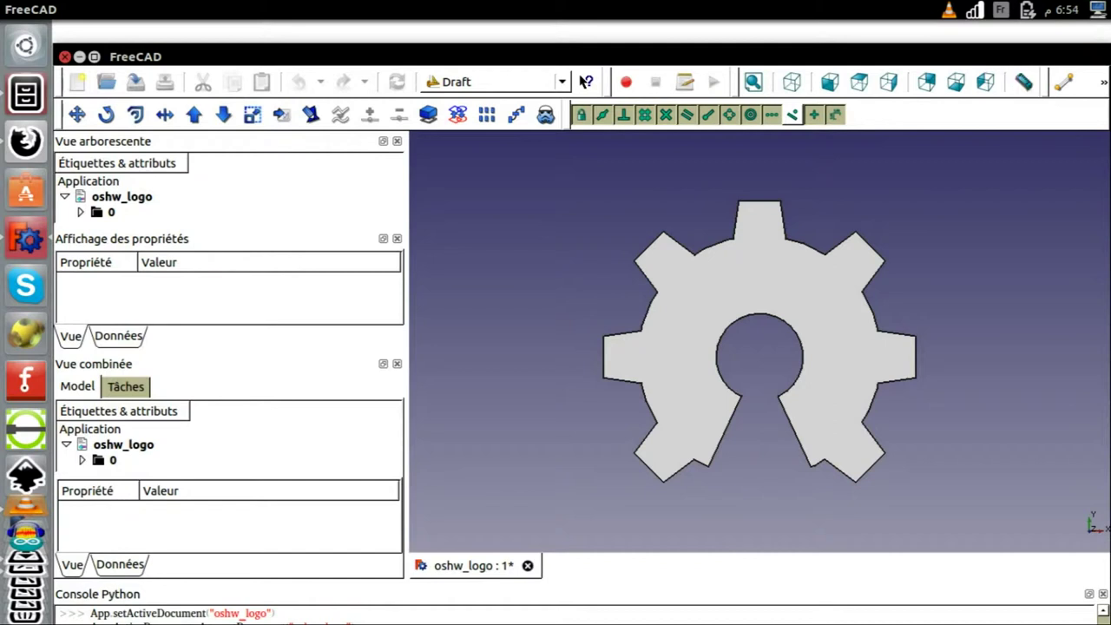
Switch to the Part workbench and open the Extrude task.
left_click(1103, 81)
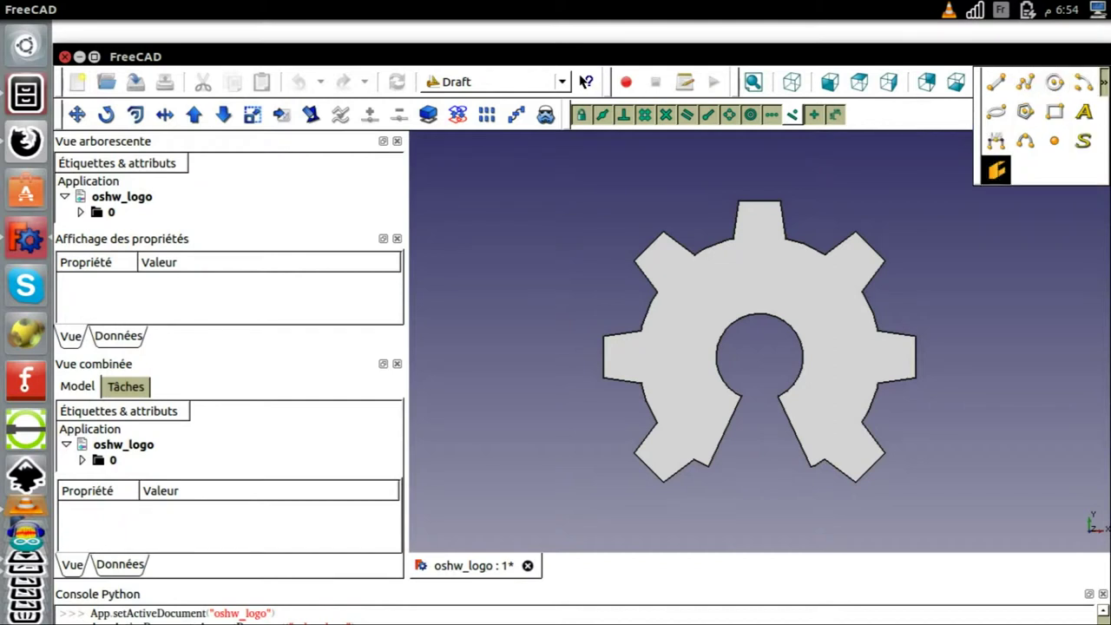
left_click(995, 170)
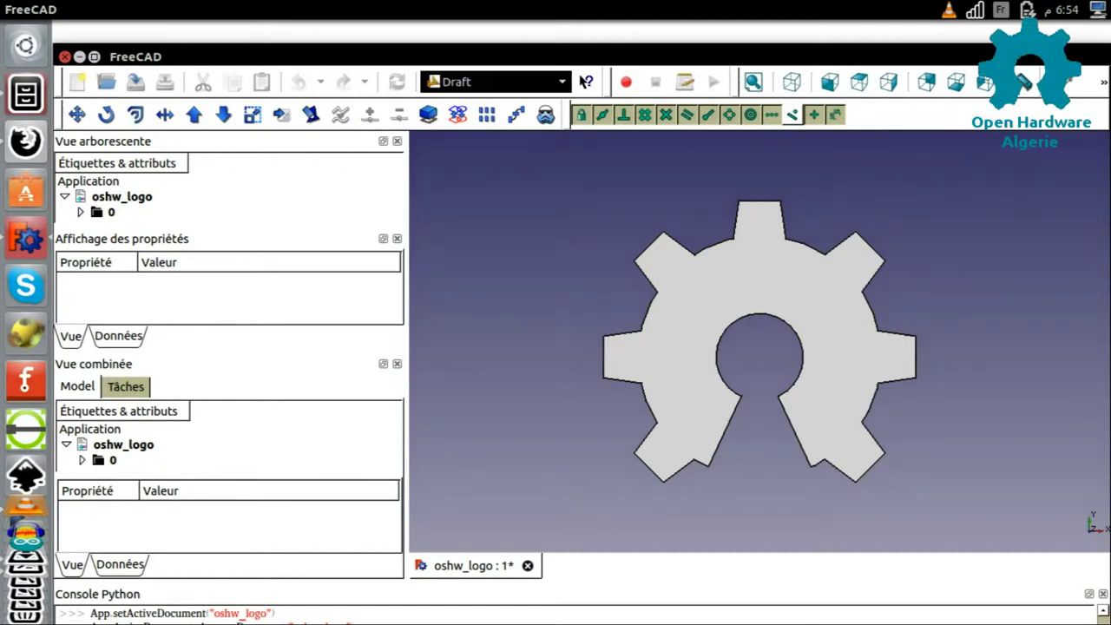
left_click(555, 82)
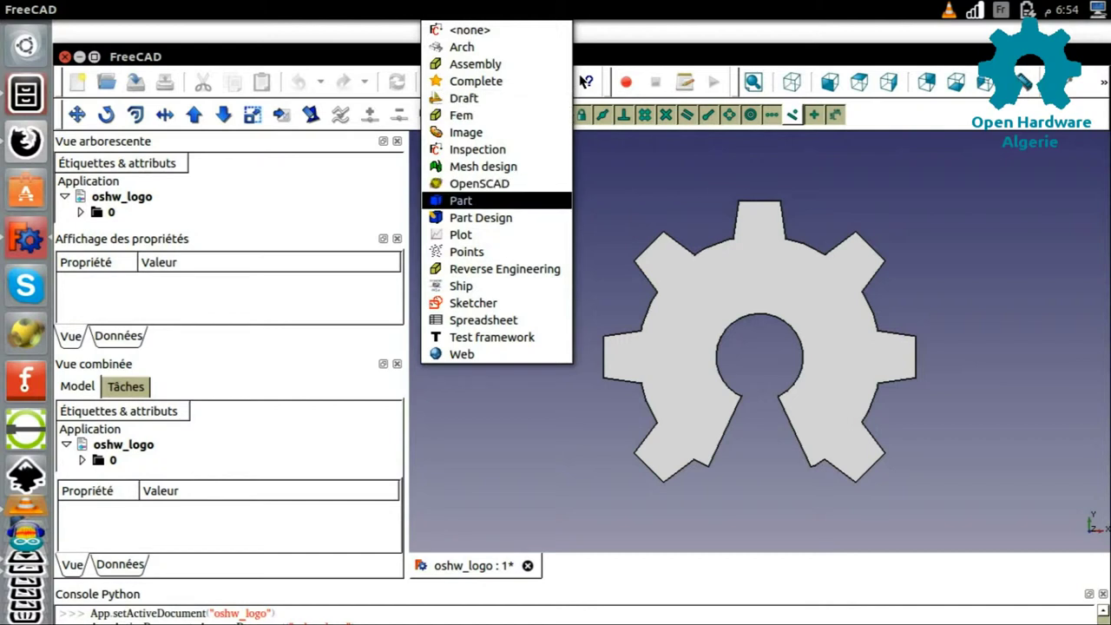
key("Return")
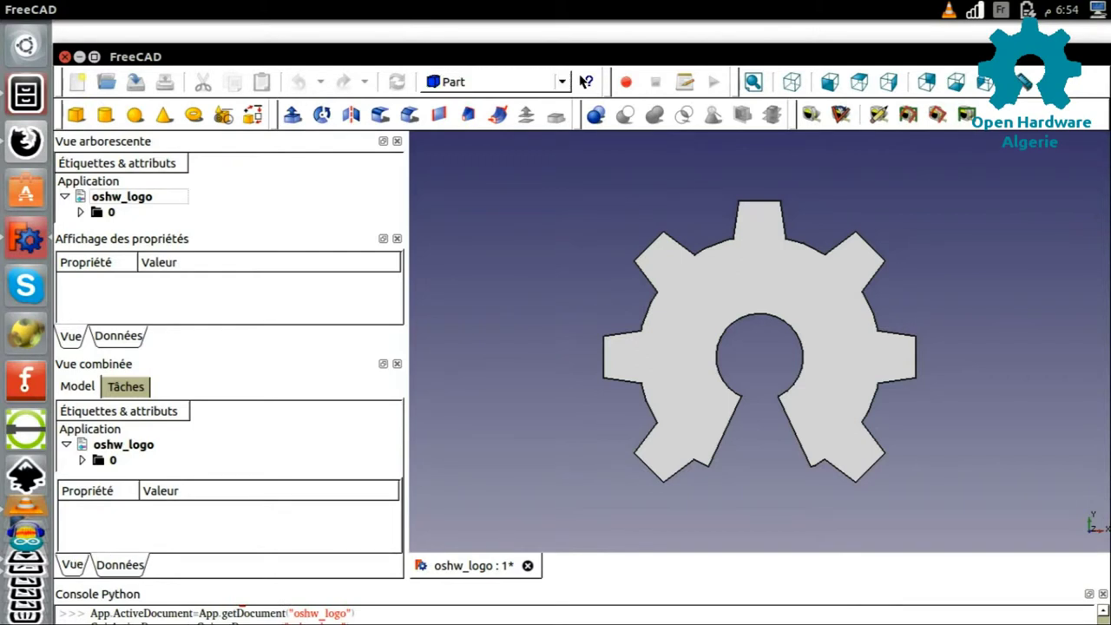
left_click(291, 115)
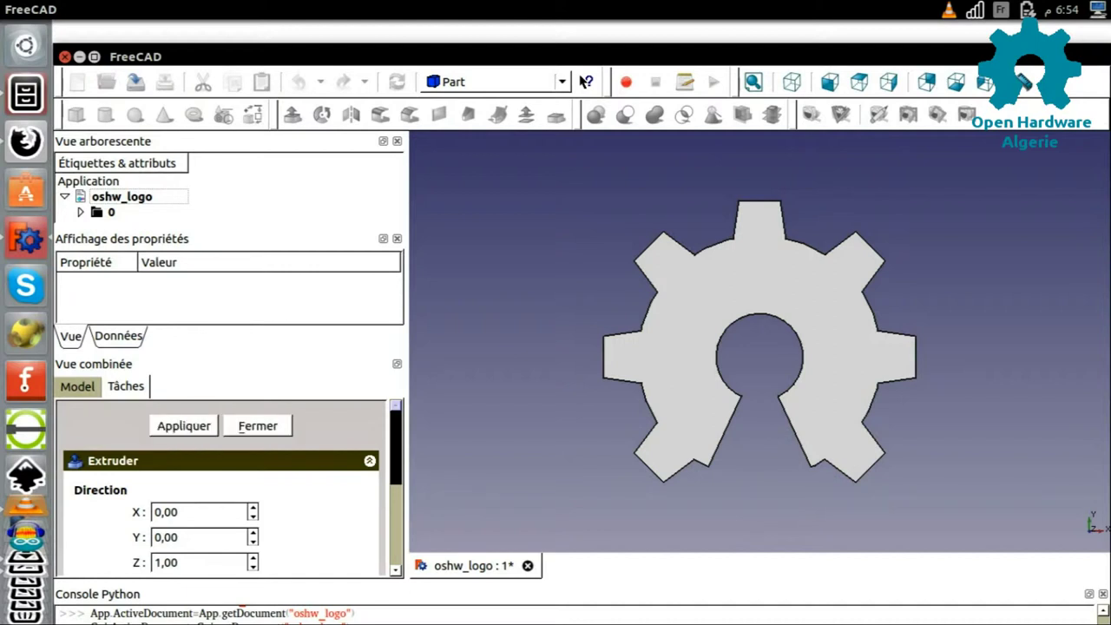
Extrude the Polyline logo with Z direction 10, then view it axonometrically.
scroll(221, 486, "down", 1)
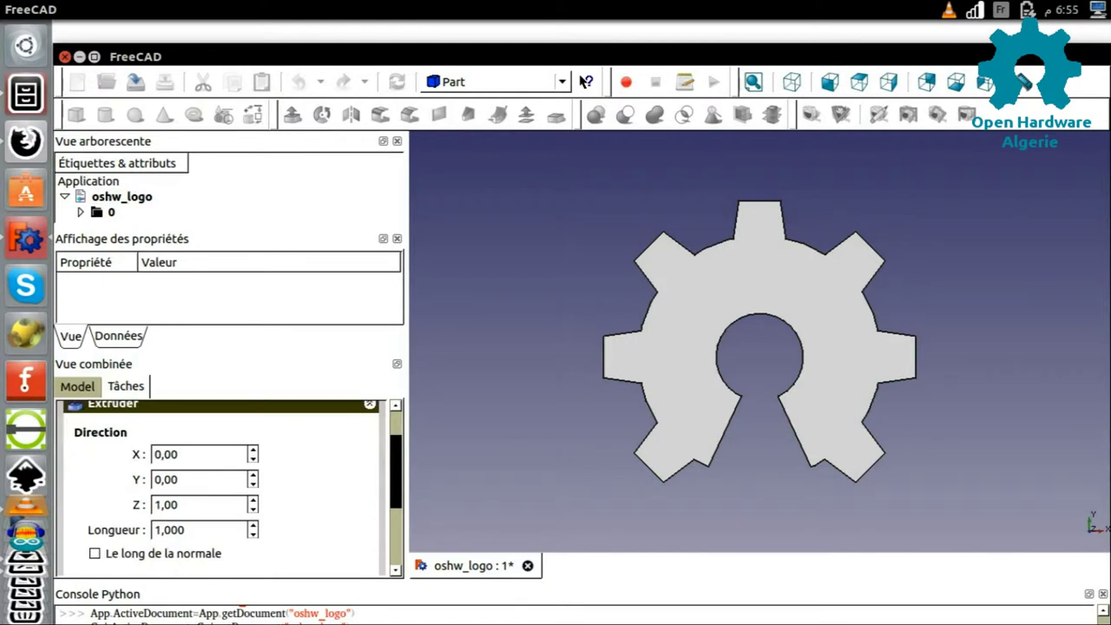
scroll(221, 486, "down", 2)
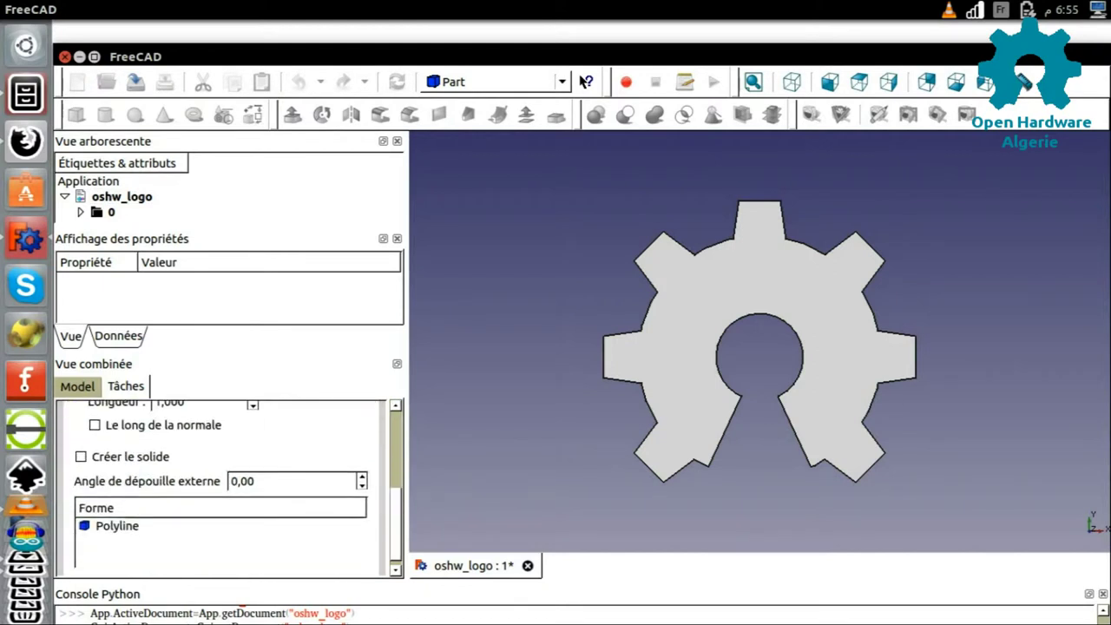
left_click(117, 525)
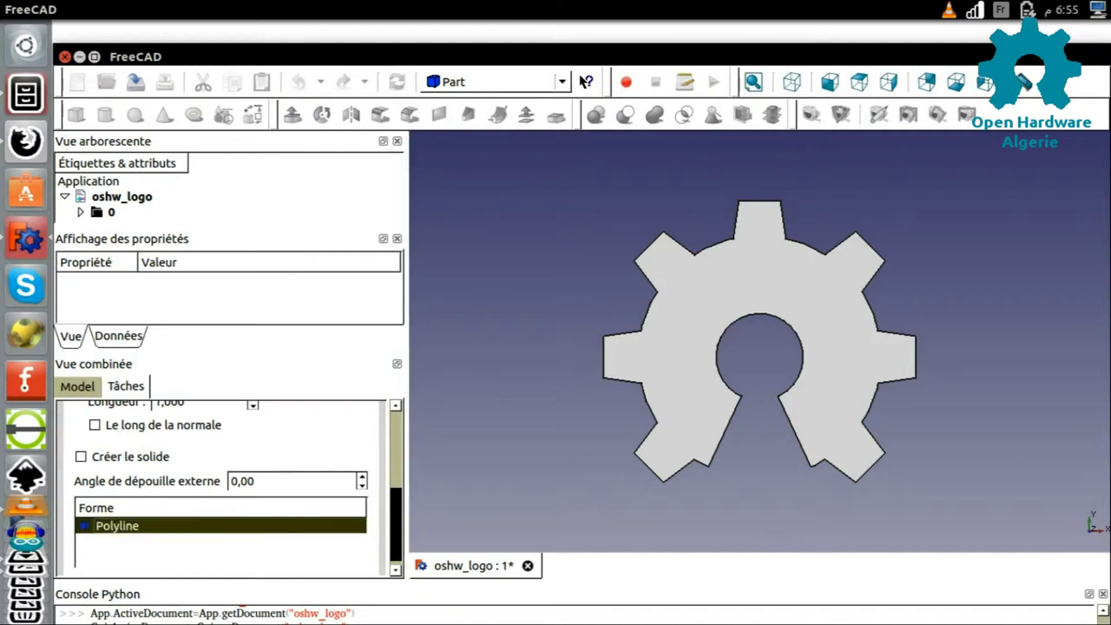
scroll(226, 482, "up", 1)
scroll(225, 482, "up", 2)
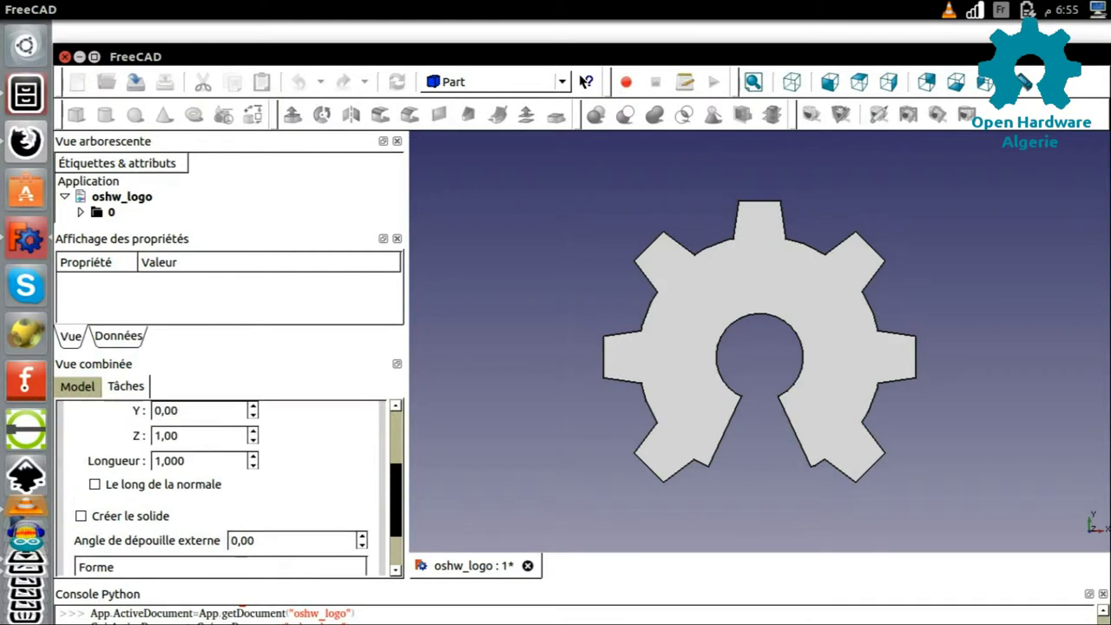
scroll(225, 482, "up", 2)
scroll(226, 482, "up", 1)
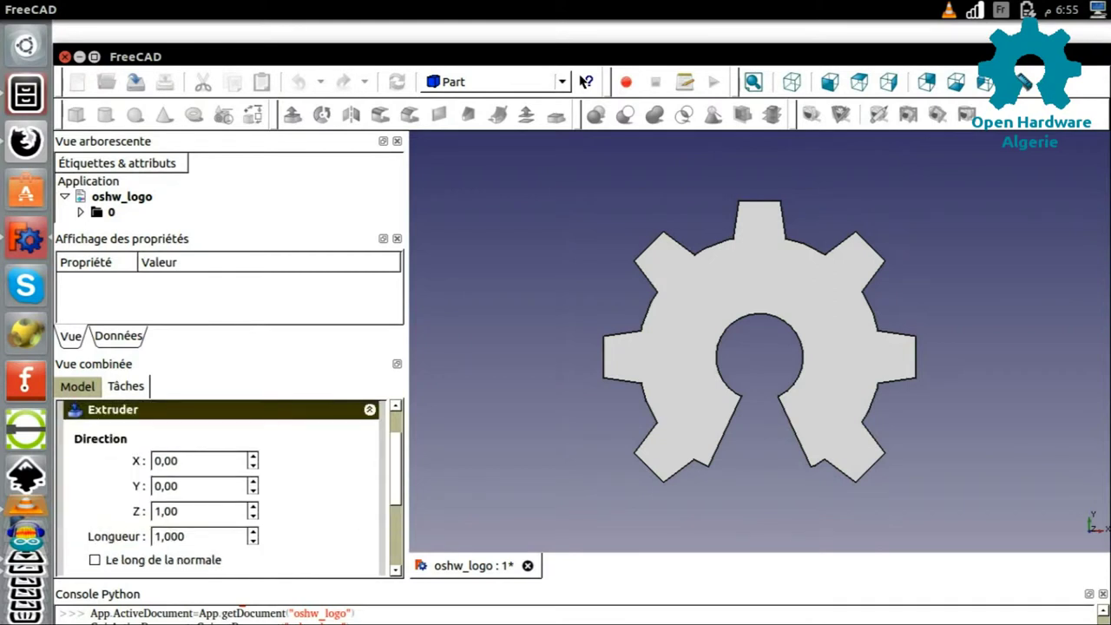
left_click(157, 511)
type("0")
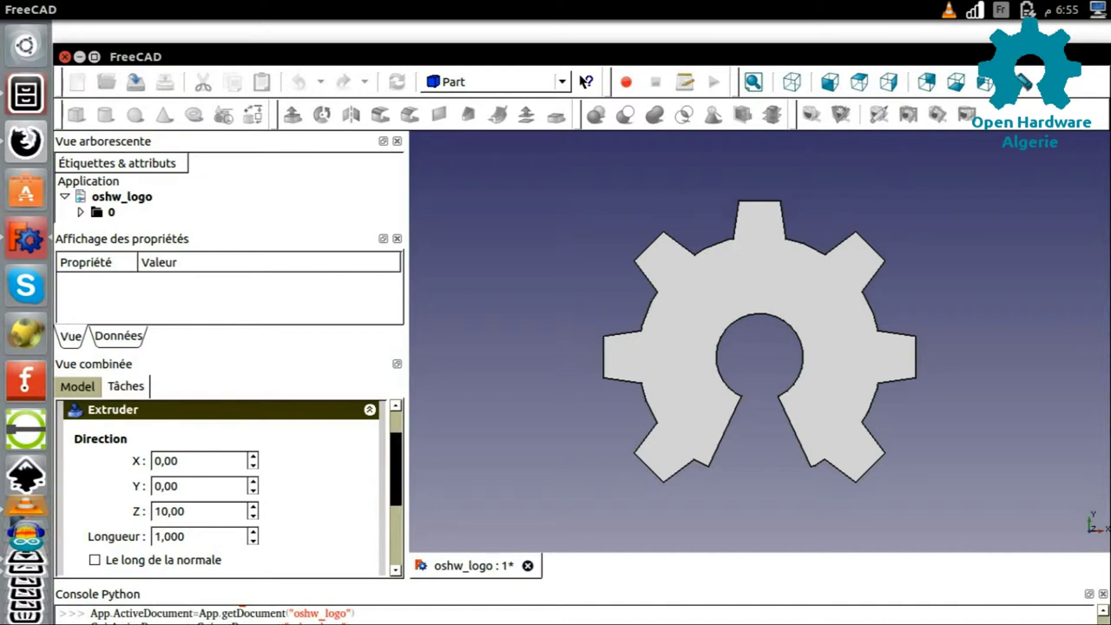
scroll(395, 451, "up", 2)
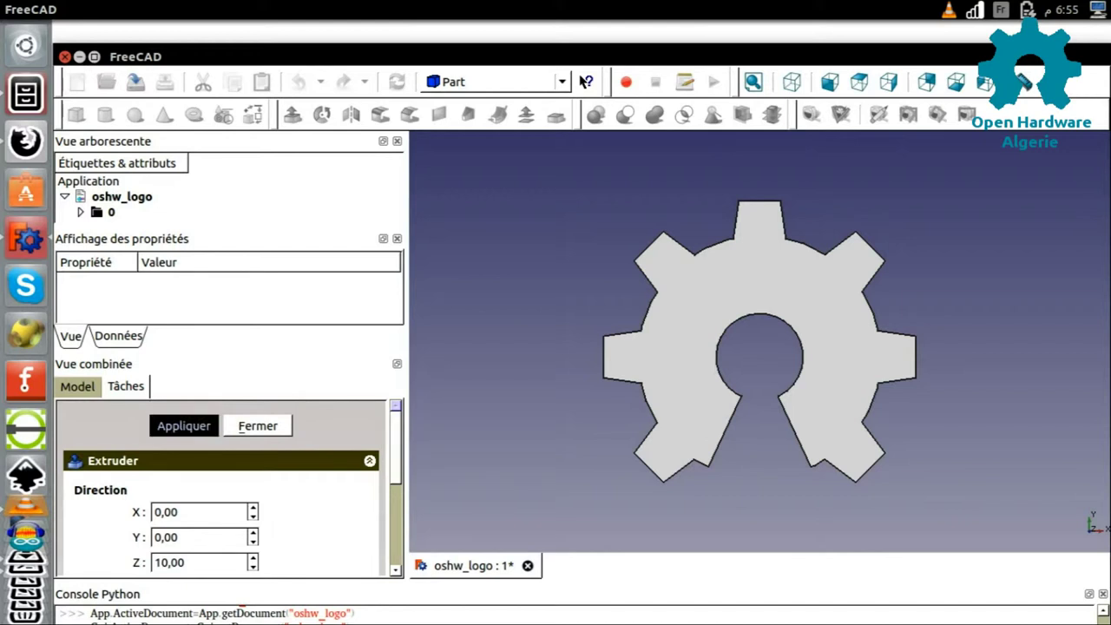
left_click(184, 425)
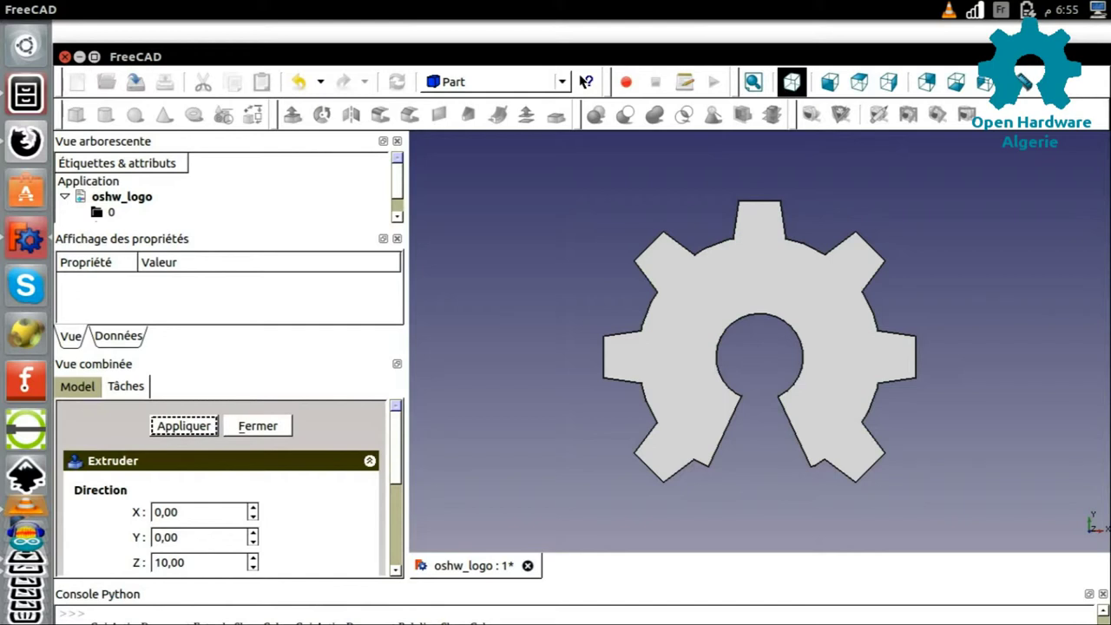
left_click(792, 81)
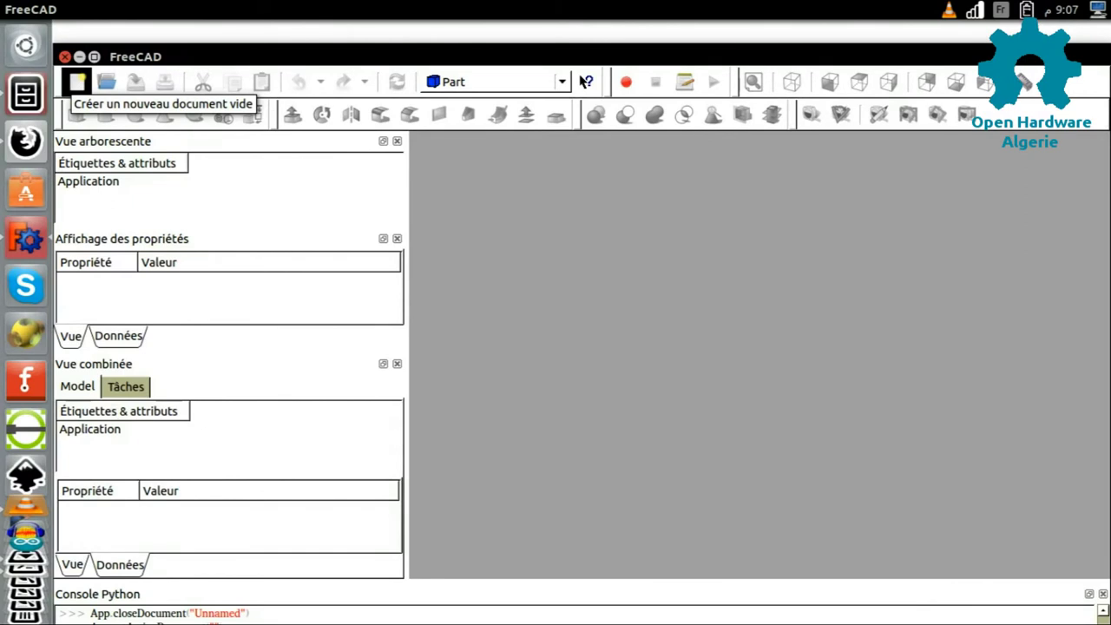
Create a new document with a Part Box cube, shown in axonometric view.
left_click(77, 82)
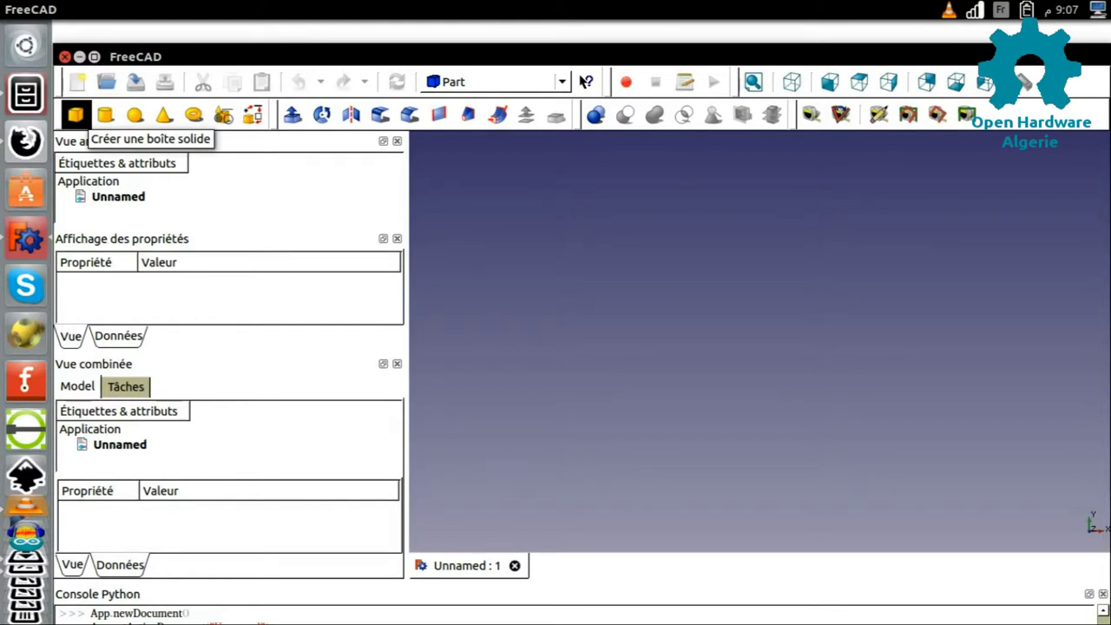
left_click(76, 114)
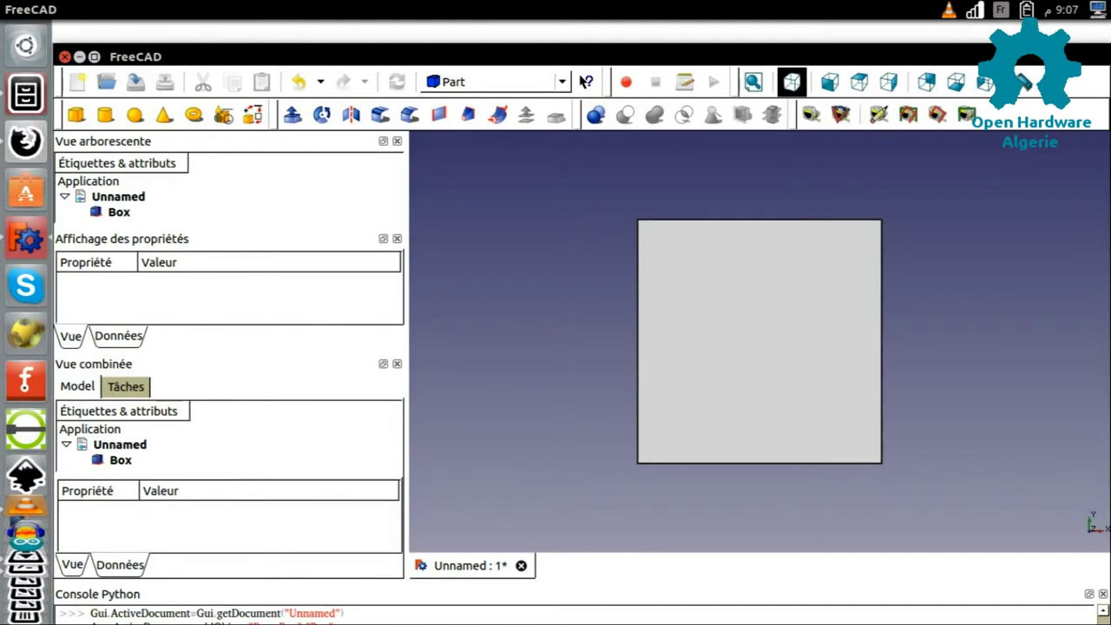
left_click(792, 81)
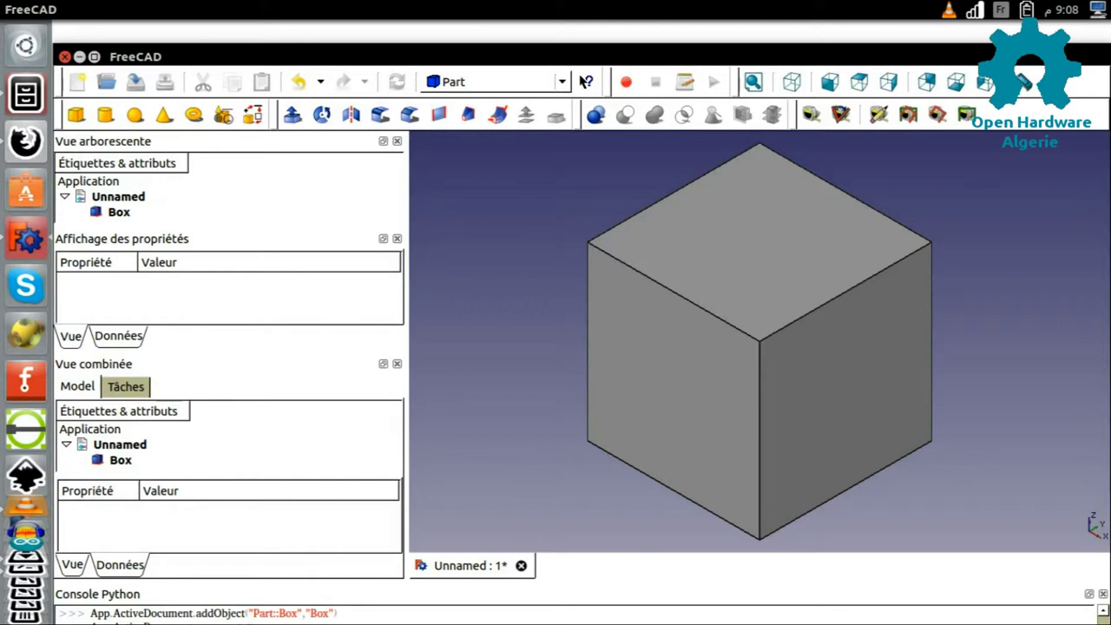
Change Box's Height property to 30 mm, making a tall block.
left_click(120, 460)
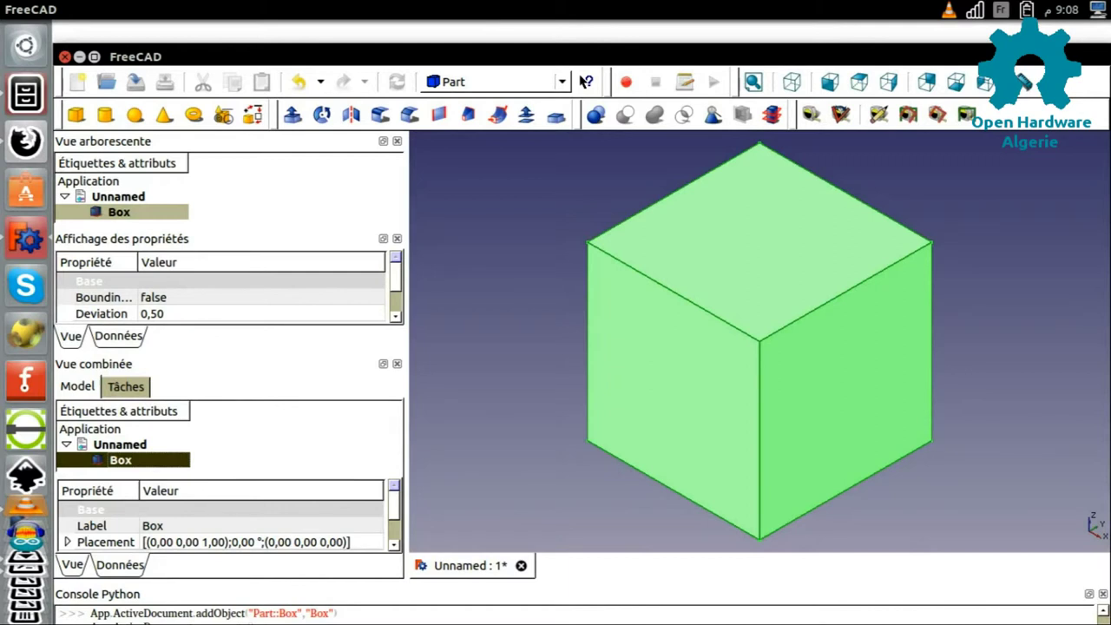
left_click(73, 564)
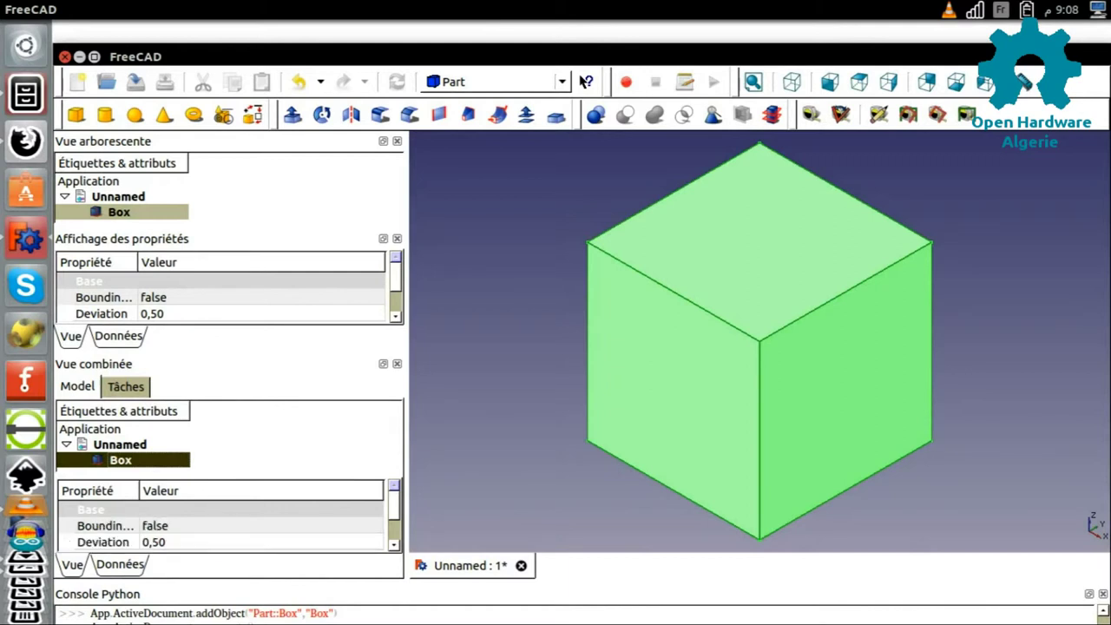
left_click(119, 564)
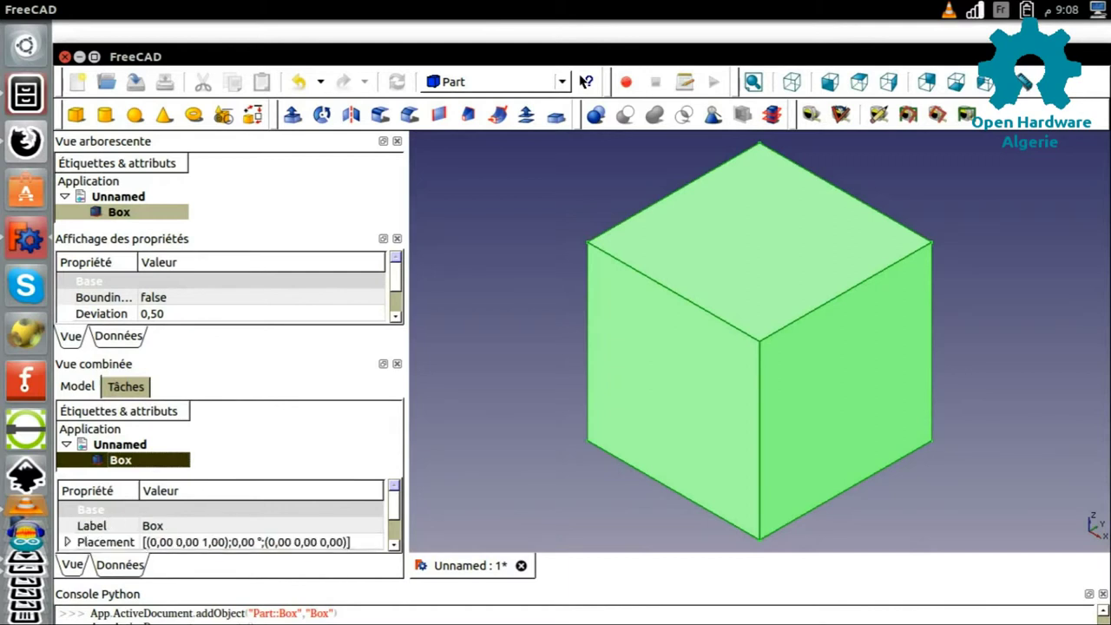
left_click(393, 544)
left_click(394, 544)
left_click(394, 544)
left_click(393, 544)
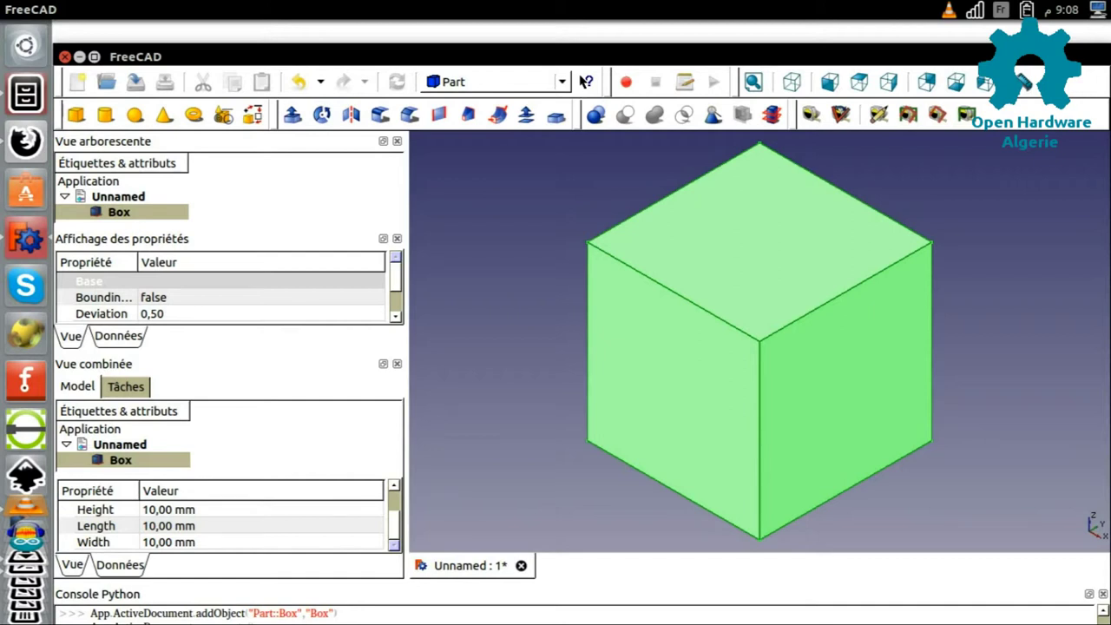
left_click(169, 509)
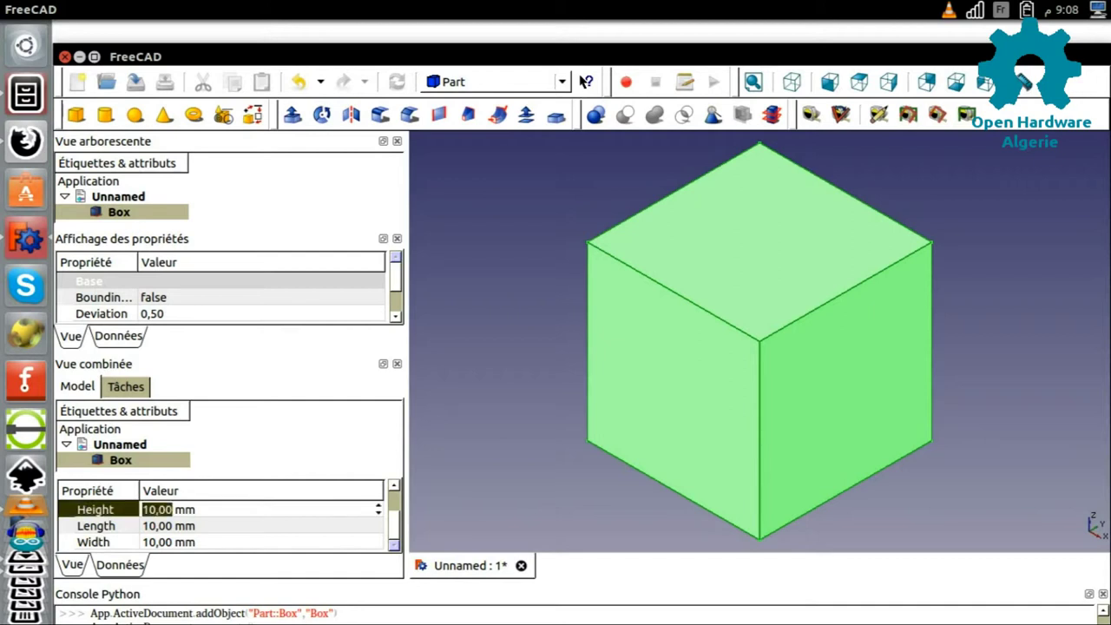
key("End")
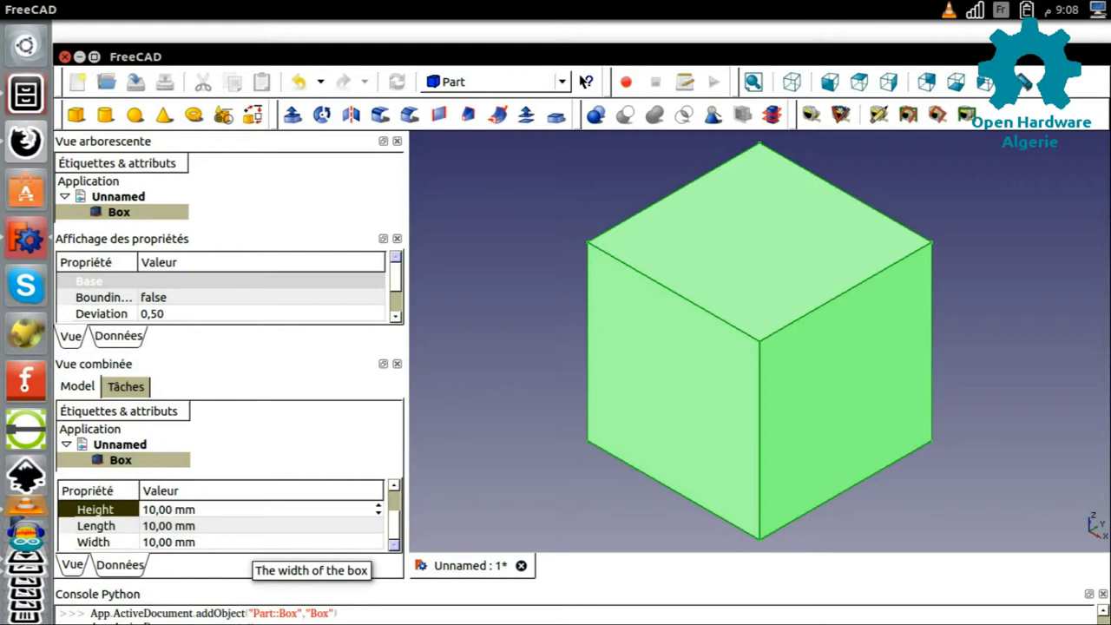
key("Delete")
type("3")
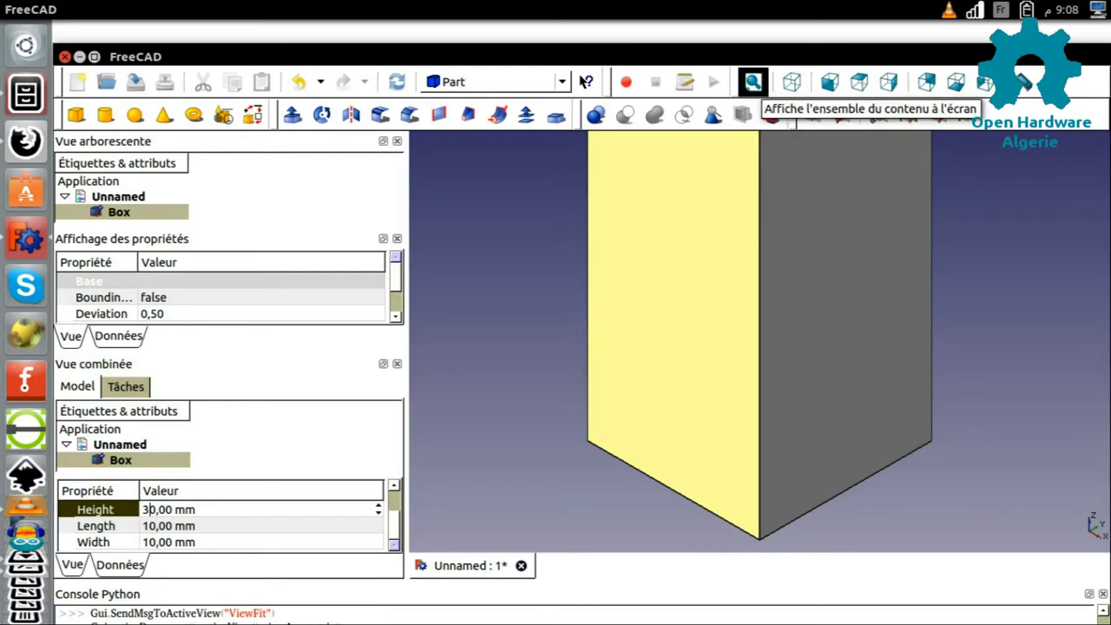
key("0")
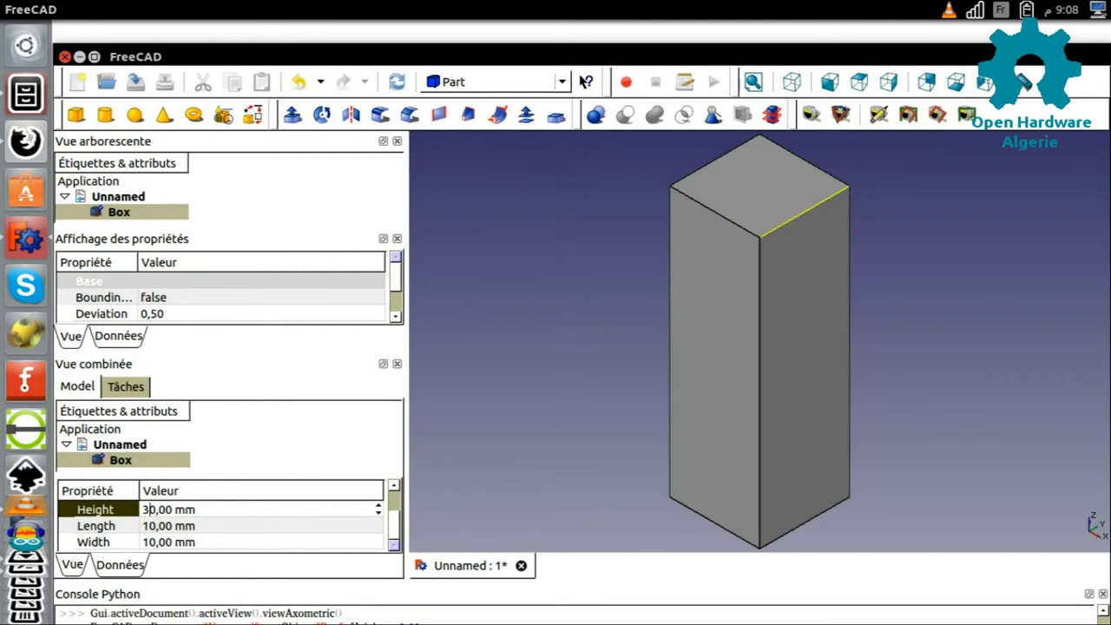
Add a second box, Box001, to the document.
left_click(713, 365)
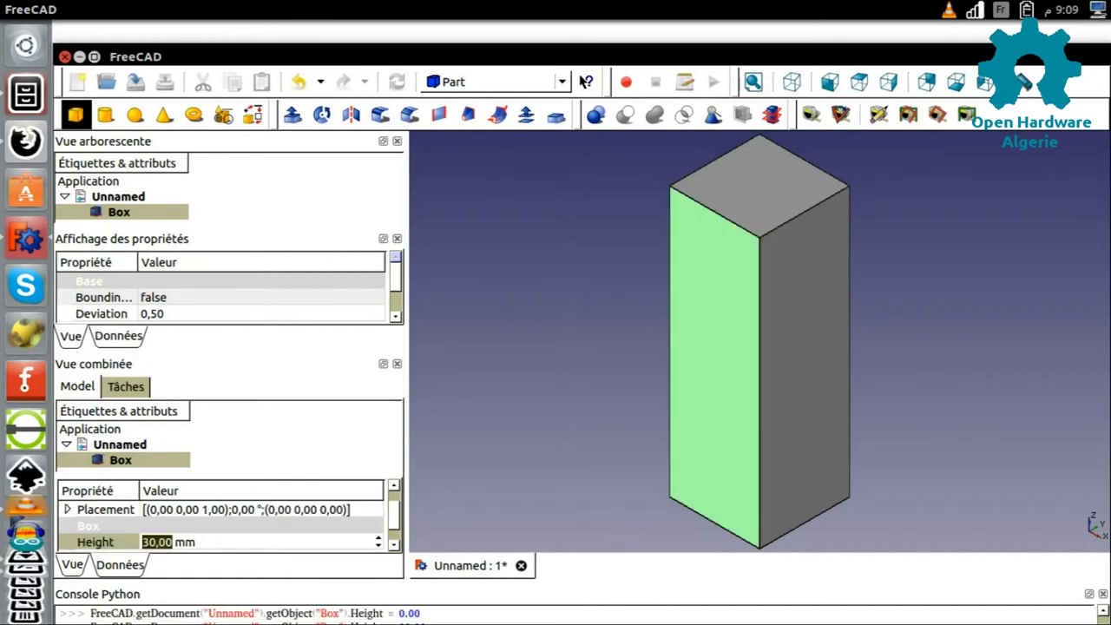
left_click(76, 114)
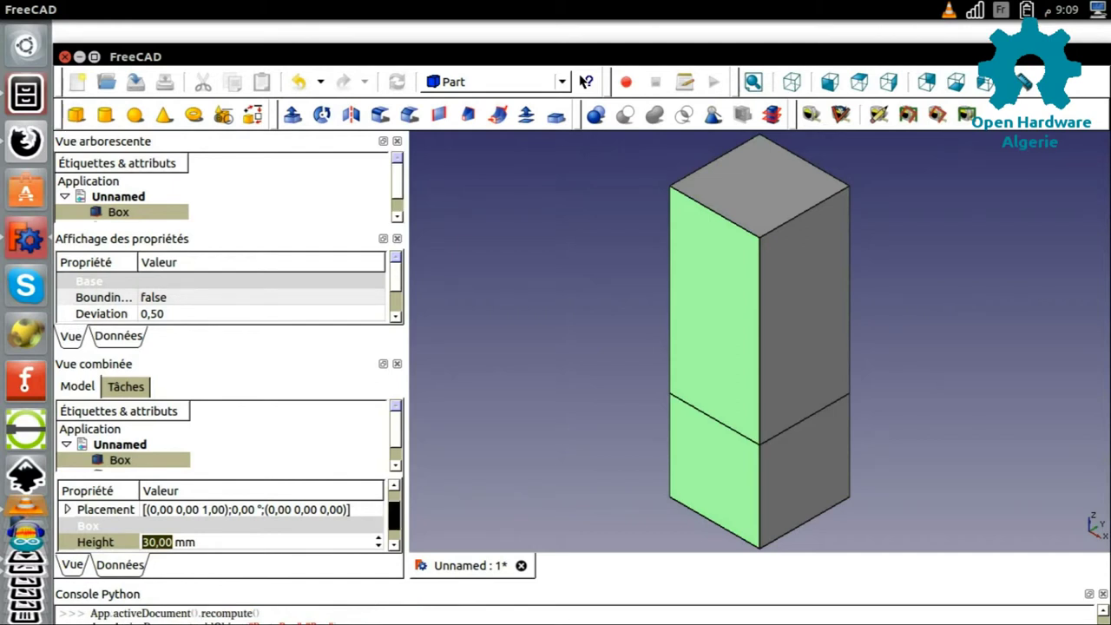
scroll(222, 525, "down", 1)
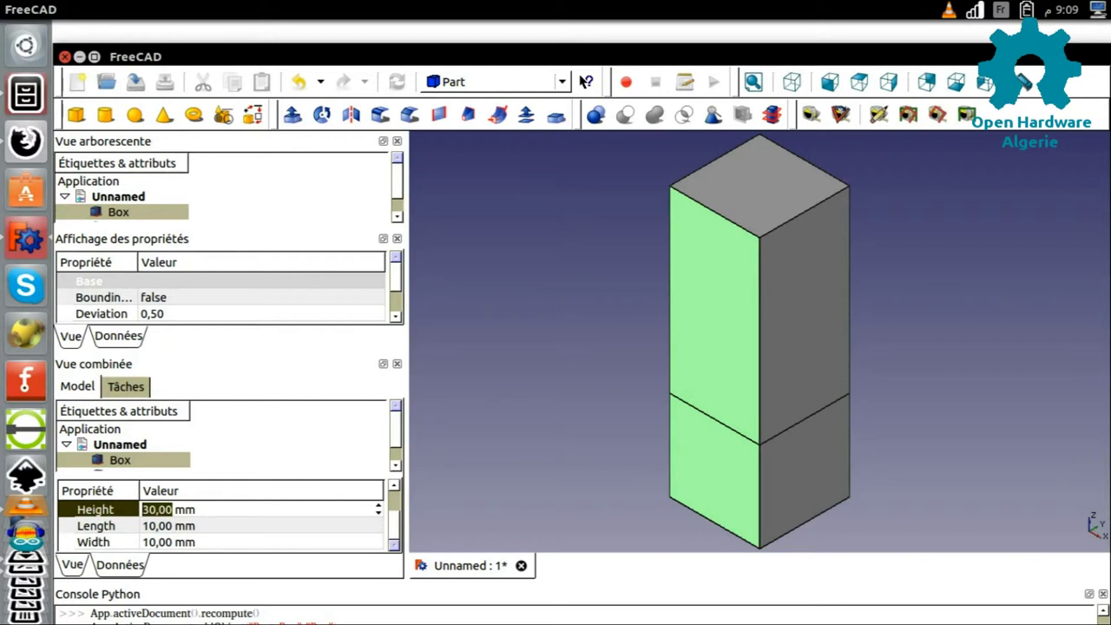
left_click(395, 465)
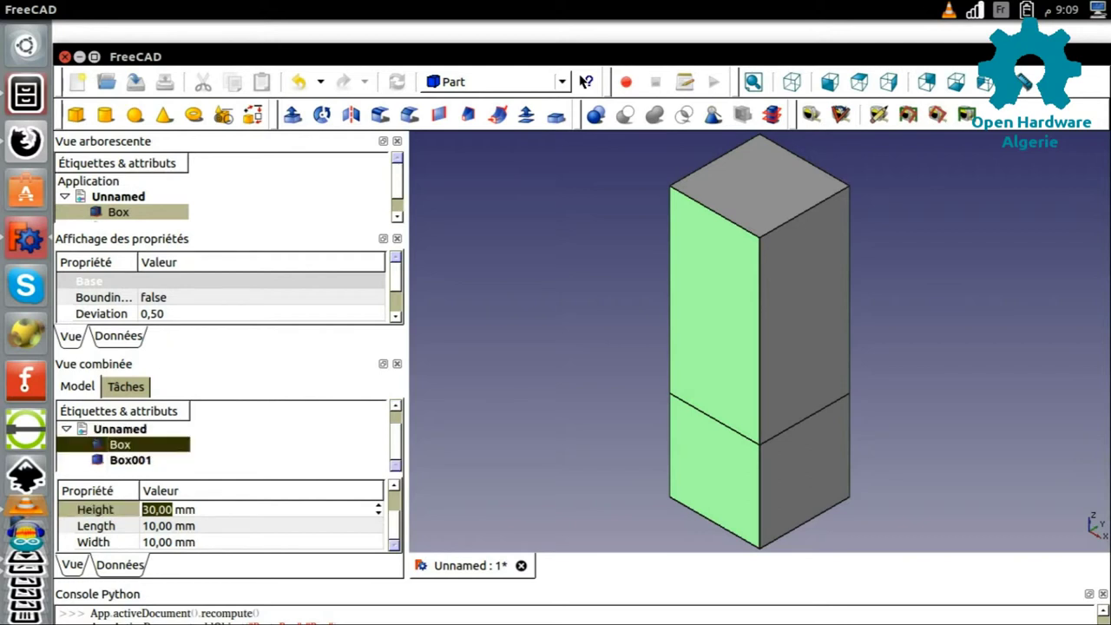
Enter Box001's Height 30 mm, Length 7 mm and Width 7 mm in its Data properties.
left_click(130, 460)
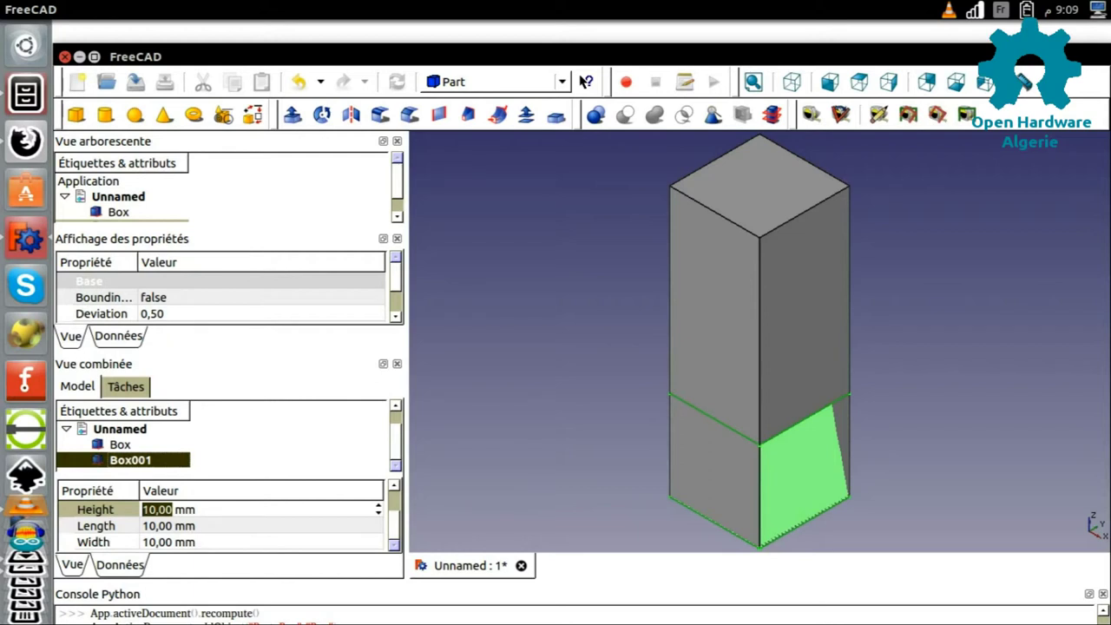
key("Return")
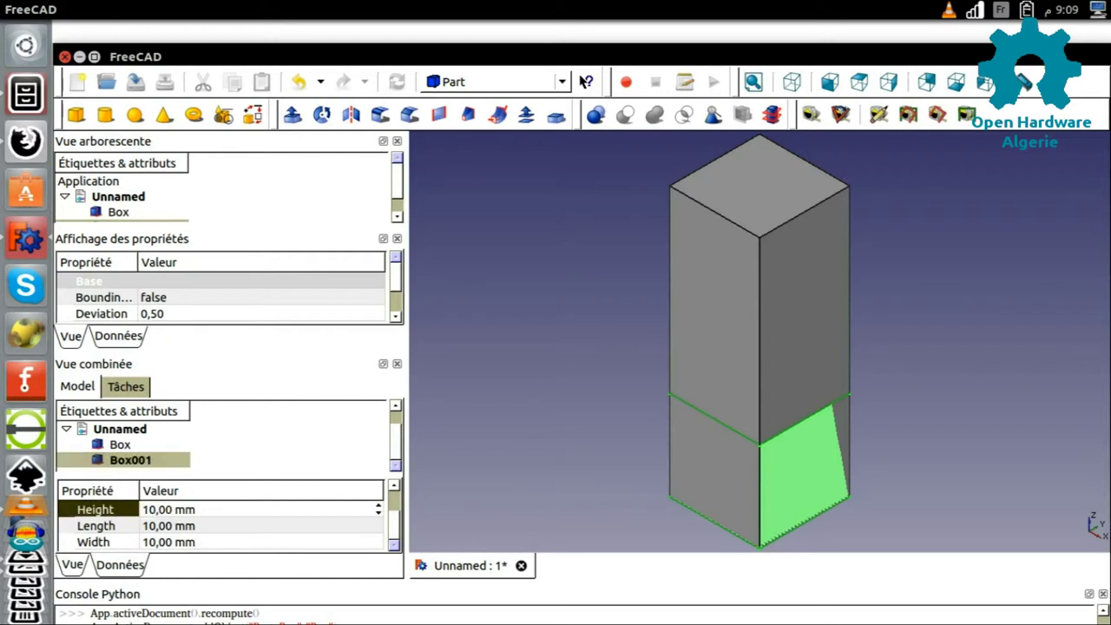
key("BackSpace")
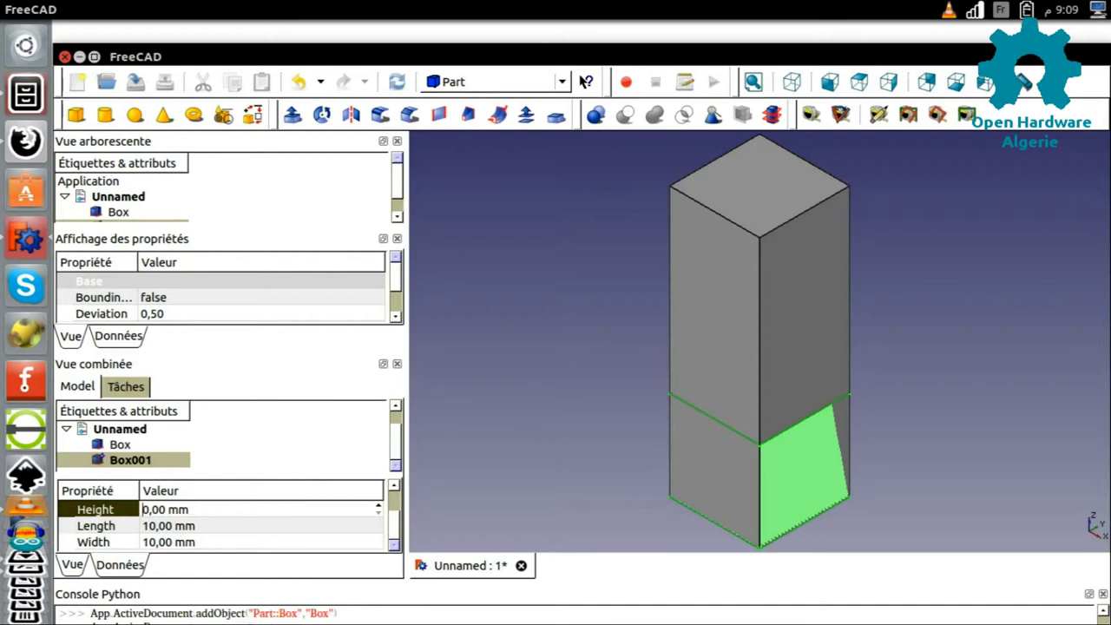
type("3")
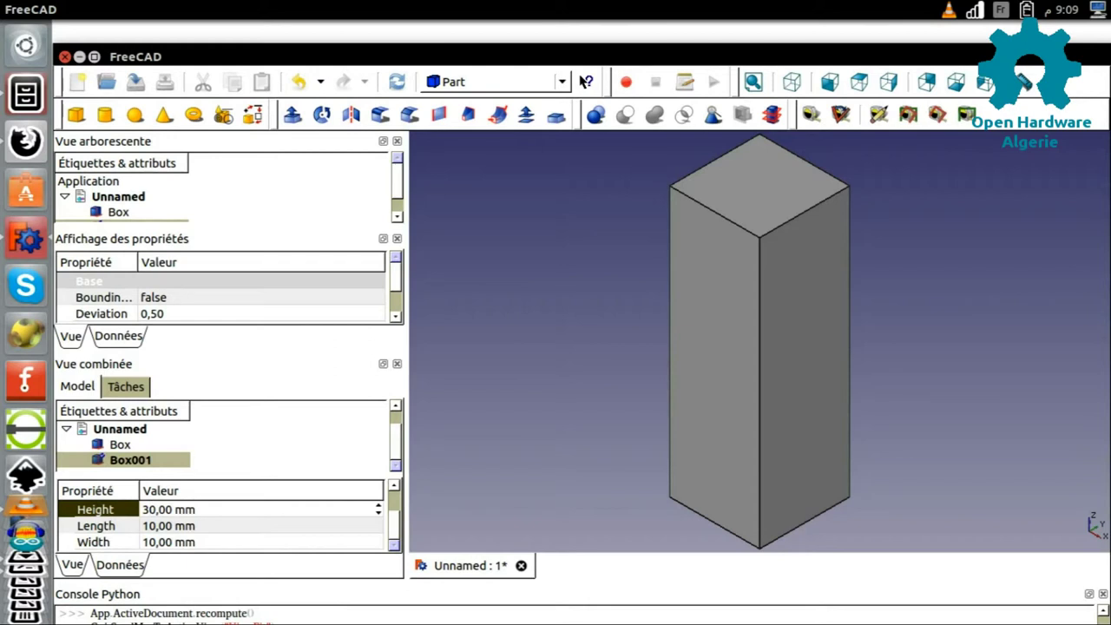
left_click(165, 526)
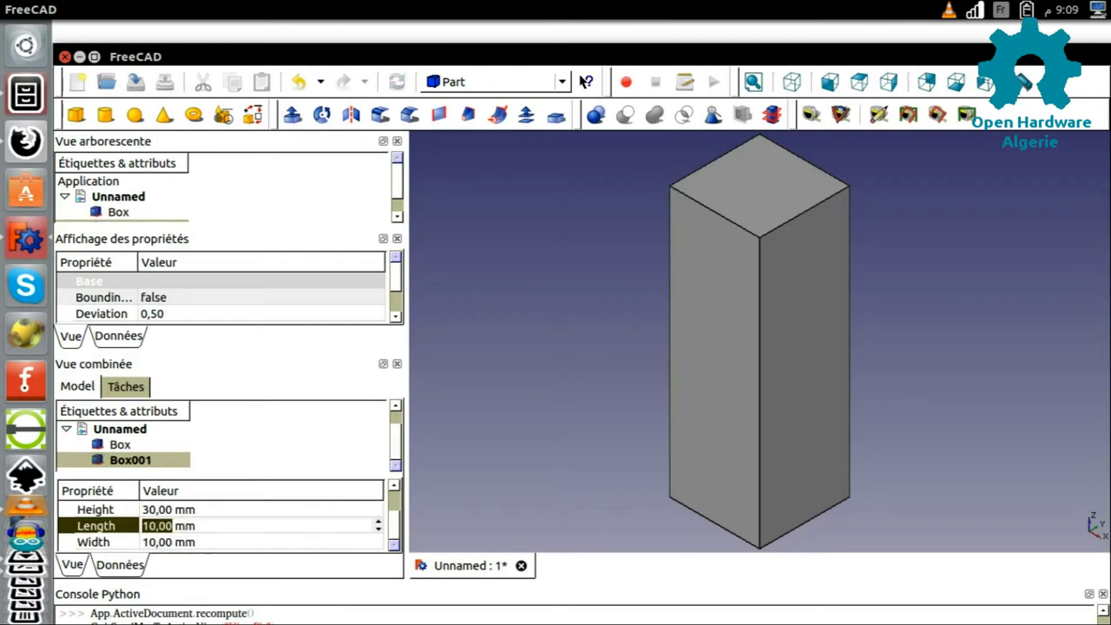
left_click_drag(157, 526, 143, 526)
type("7")
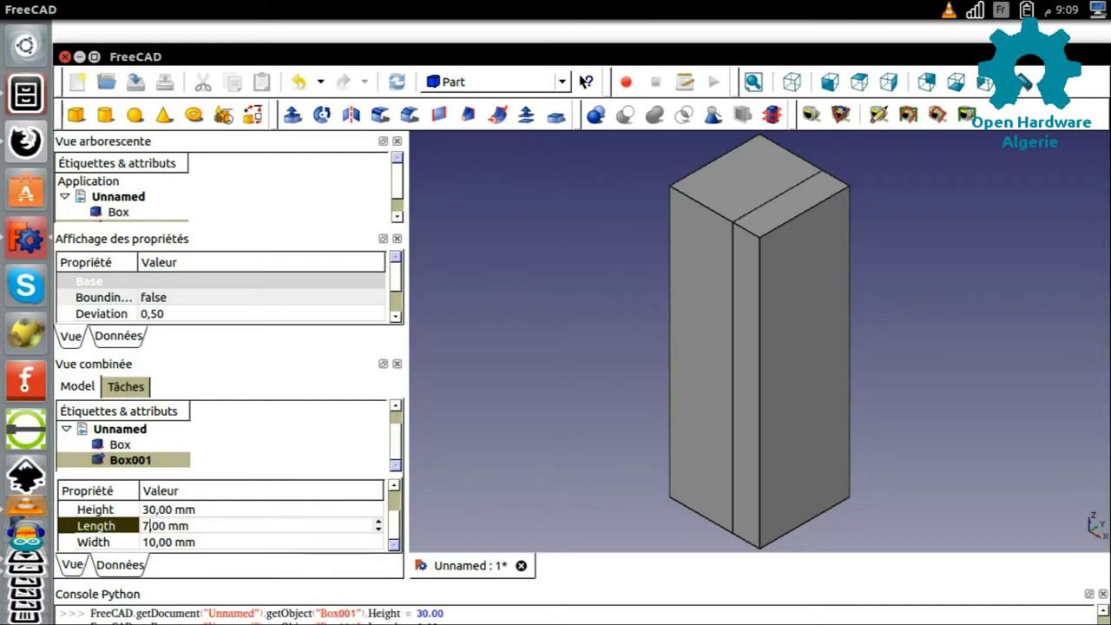
key("Tab")
left_click(157, 541)
key("BackSpace")
key("BackSpace")
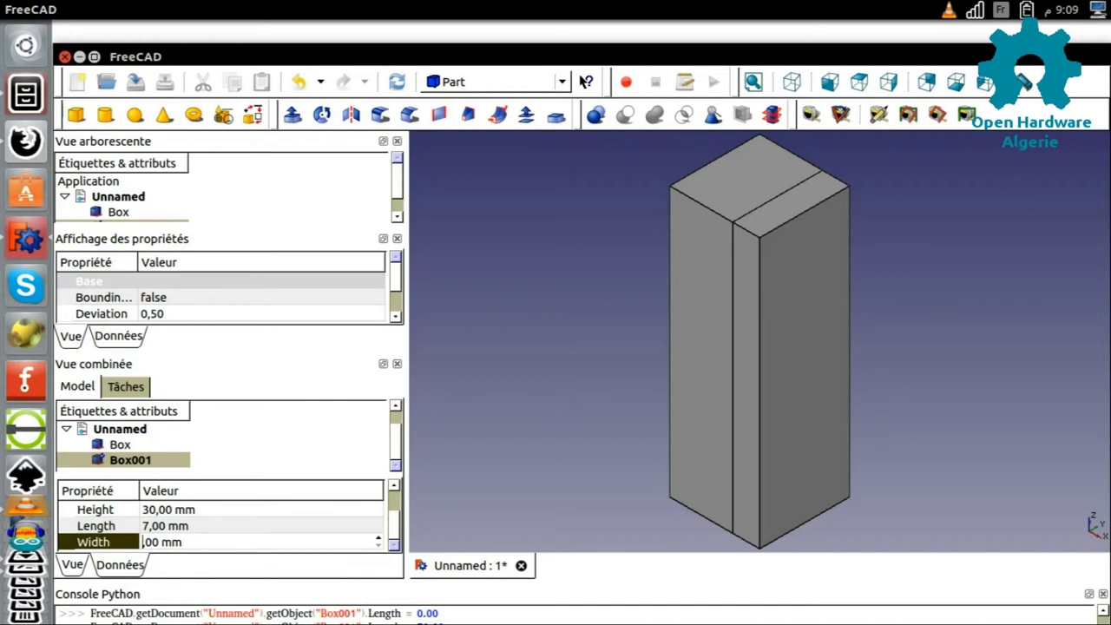
type("7")
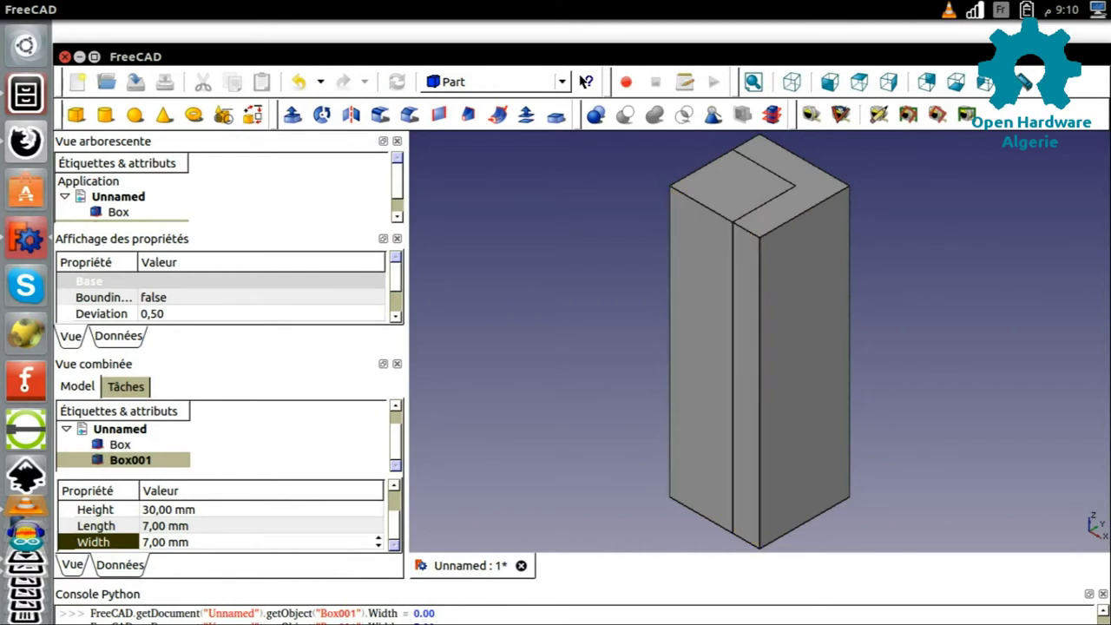
Compare Box and Box001 dimensions in the tree and commit the 7 mm width.
left_click(119, 444)
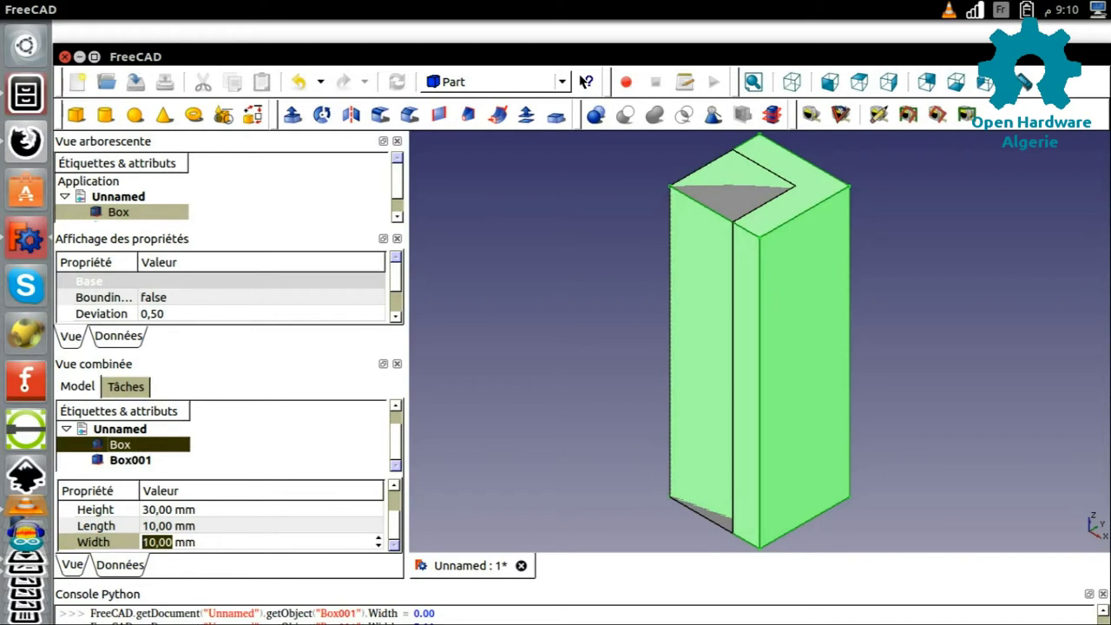
left_click(130, 460)
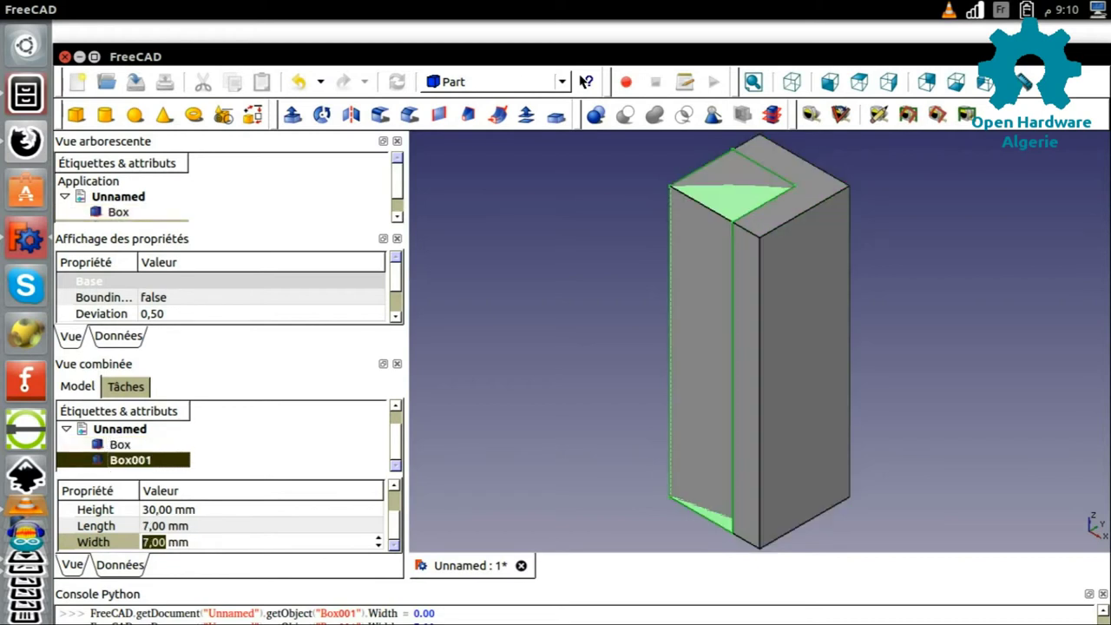
left_click(120, 444)
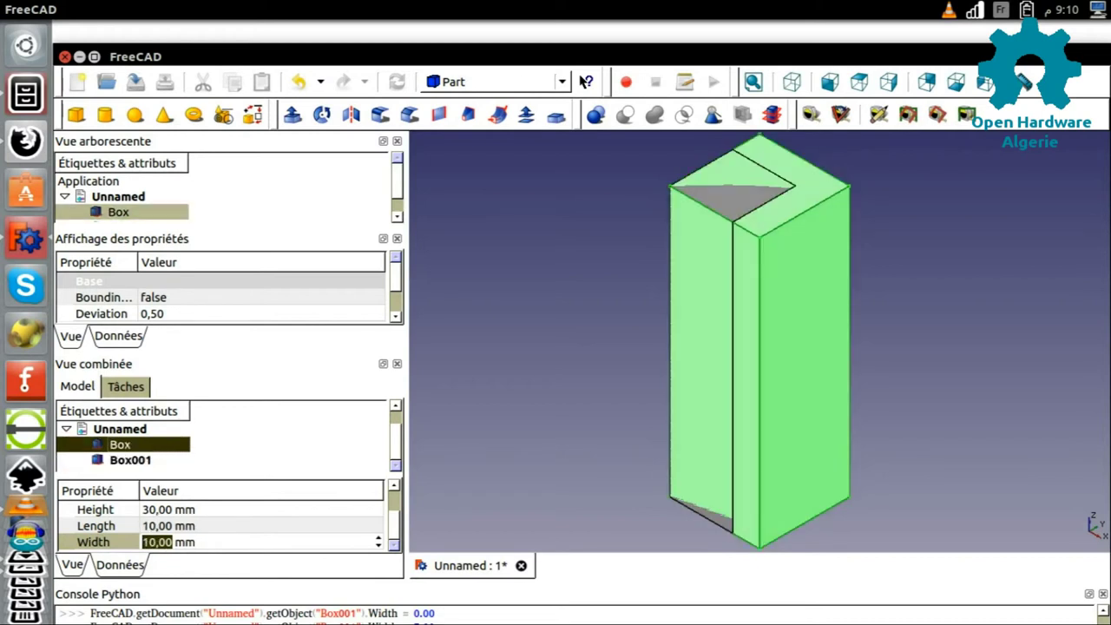
left_click(130, 460)
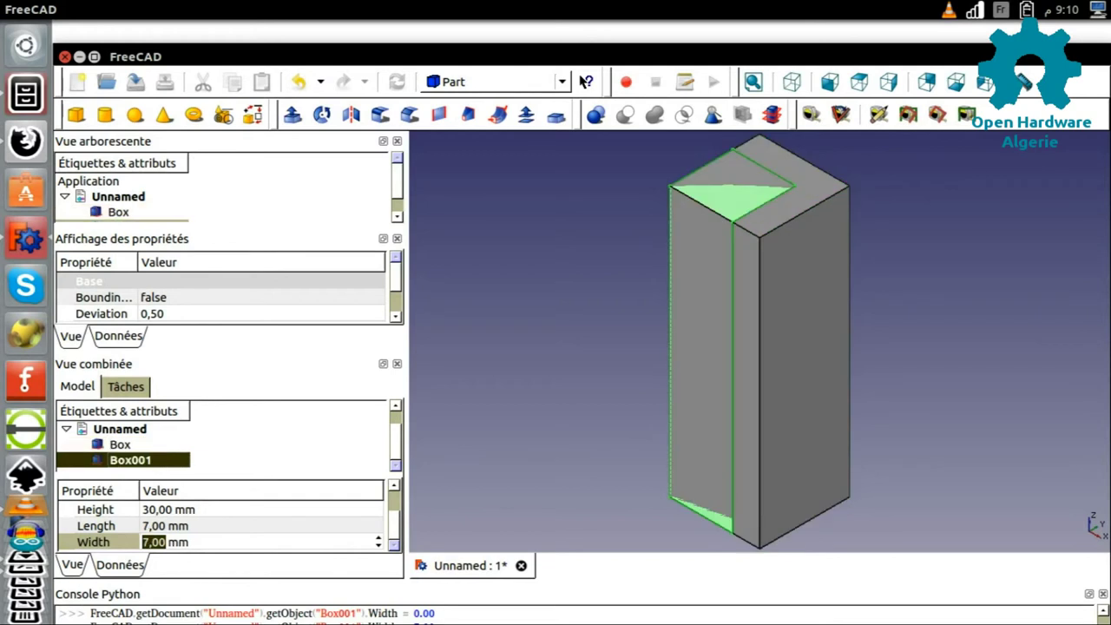
key("Escape")
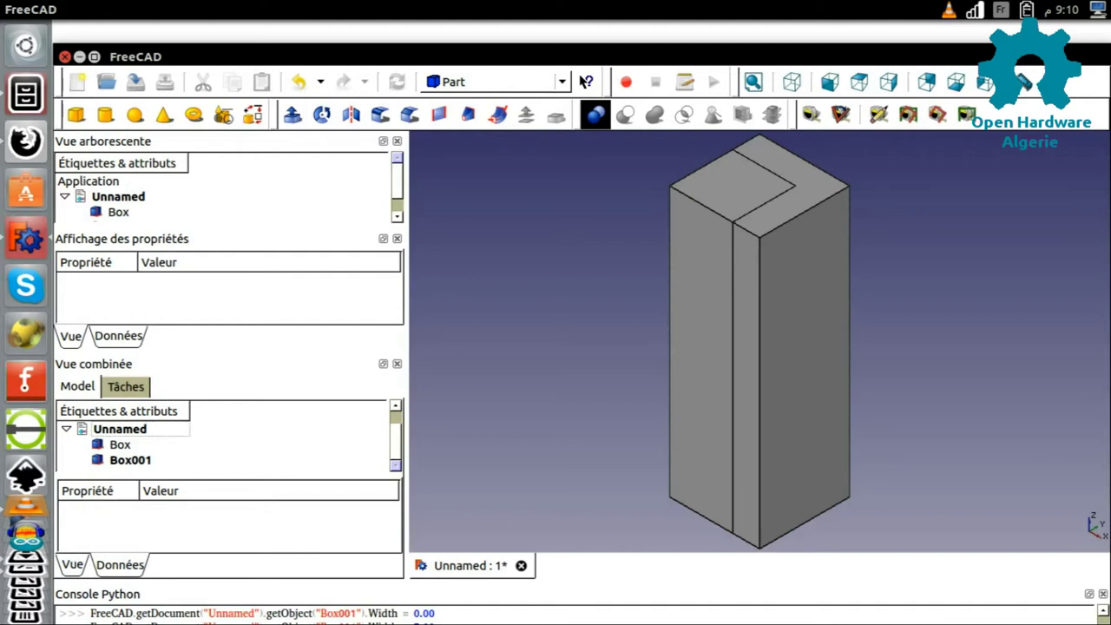
Set up a Boolean Difference with Box001 as the shape subtracted from Box.
left_click(596, 115)
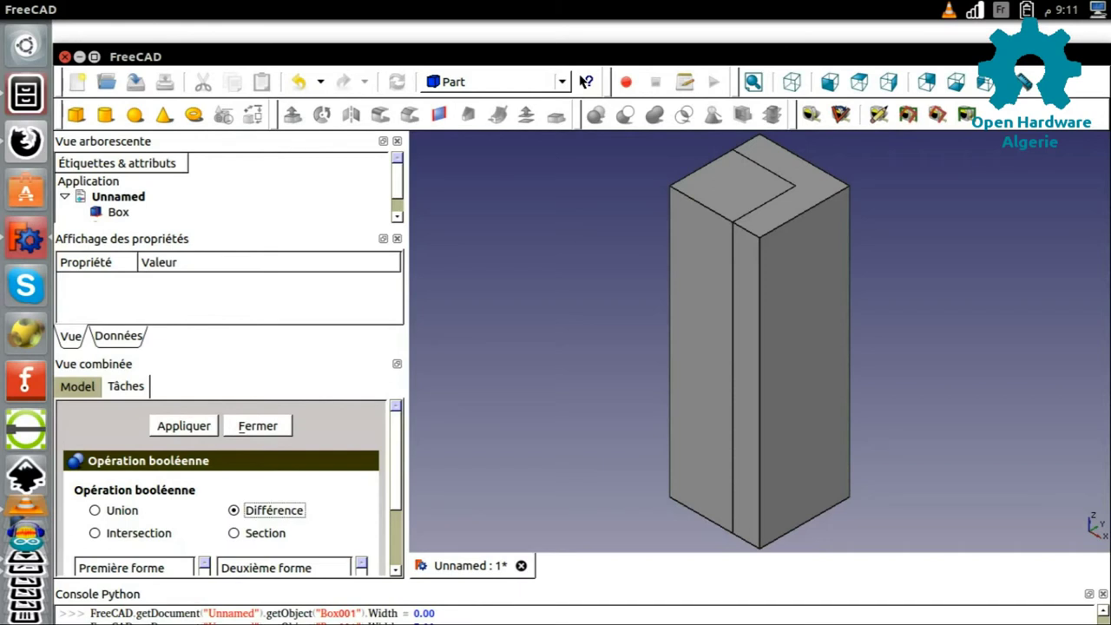
scroll(233, 488, "down", 1)
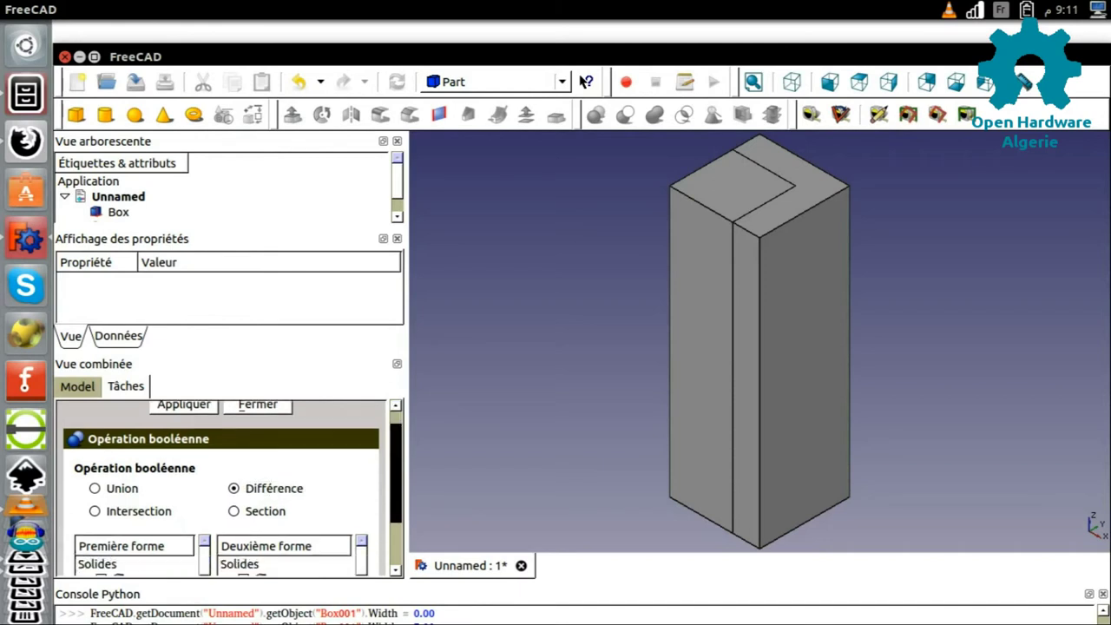
scroll(233, 488, "down", 1)
scroll(232, 487, "down", 1)
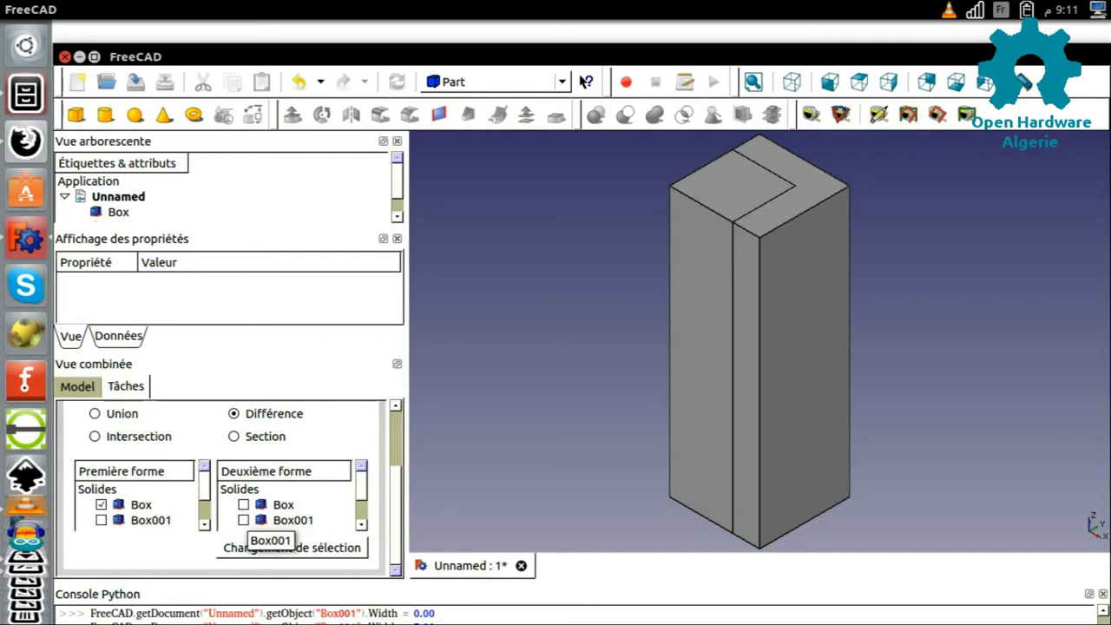
left_click(278, 520)
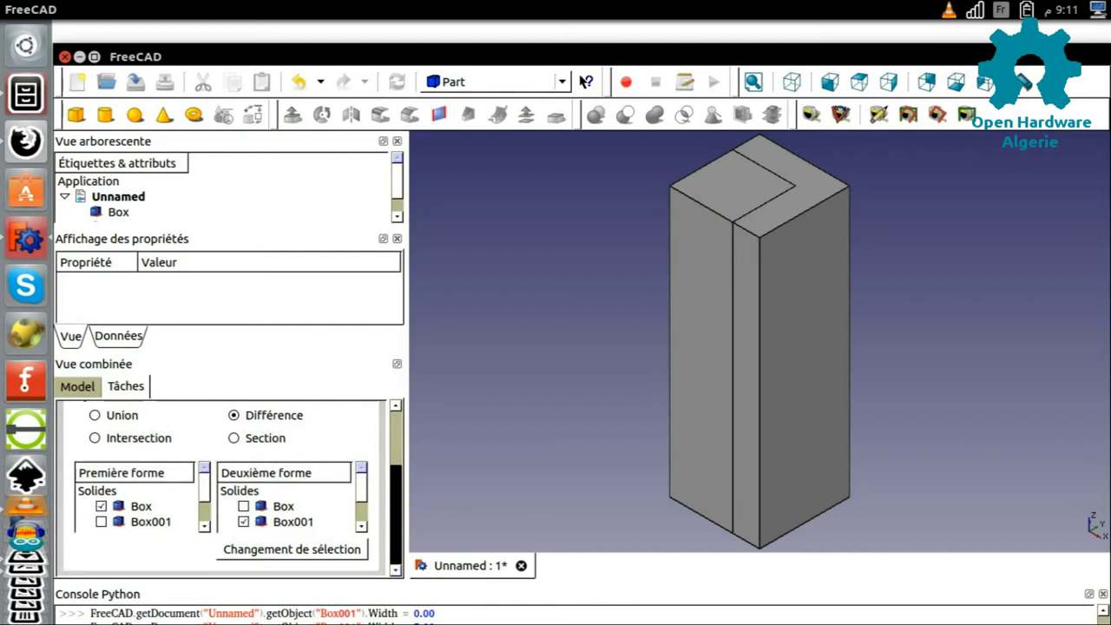
Apply the cut to produce the Cut solid, then select its upper-left vertical edge.
scroll(229, 488, "up", 3)
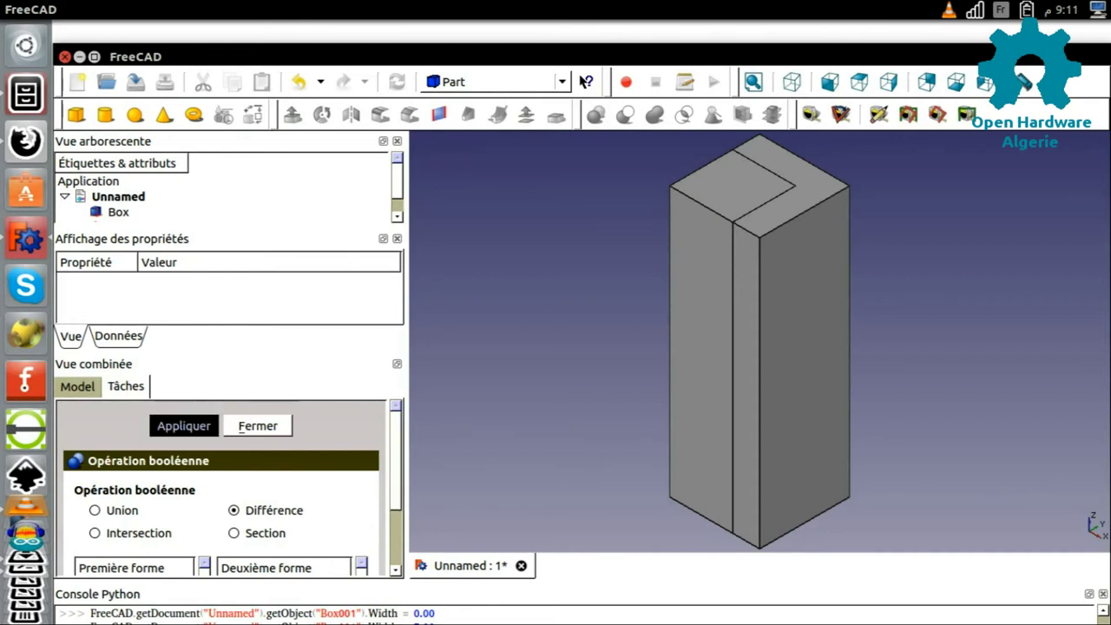
left_click(183, 425)
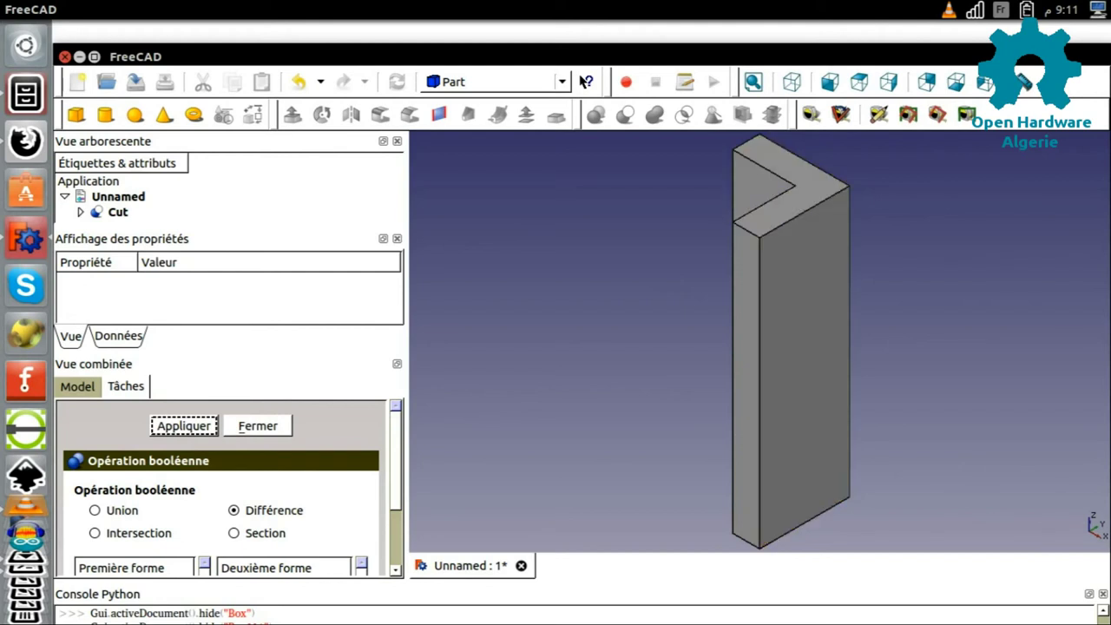
left_click(258, 425)
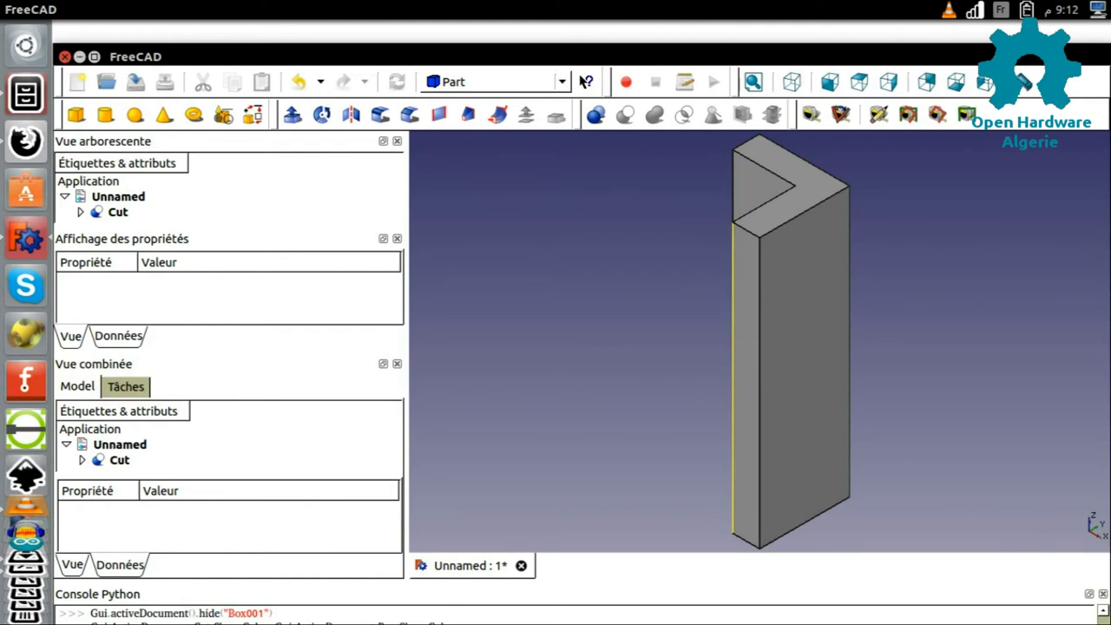
left_click(733, 373)
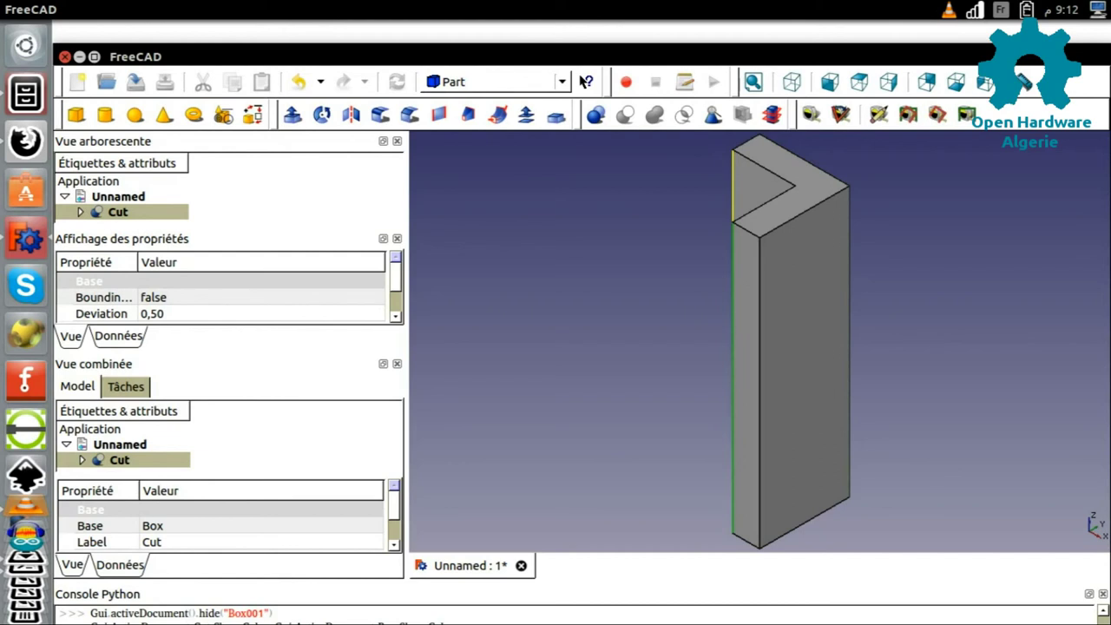
left_click(733, 182, "ctrl")
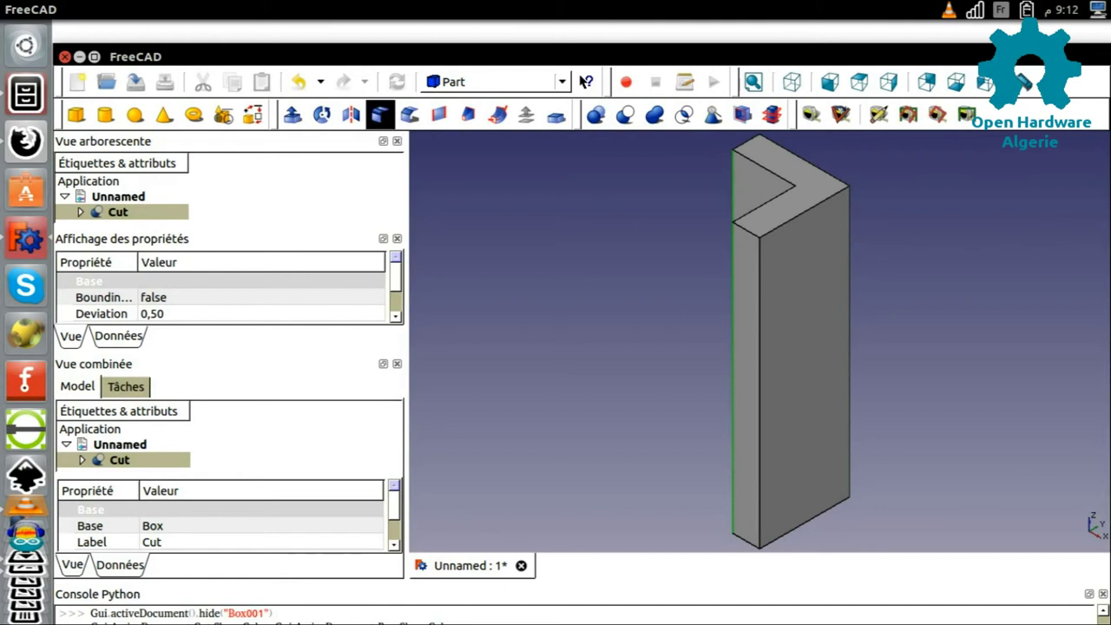
Fillet the selected vertical edge (Arête1) of the Cut with a 1,00 mm radius.
left_click(380, 113)
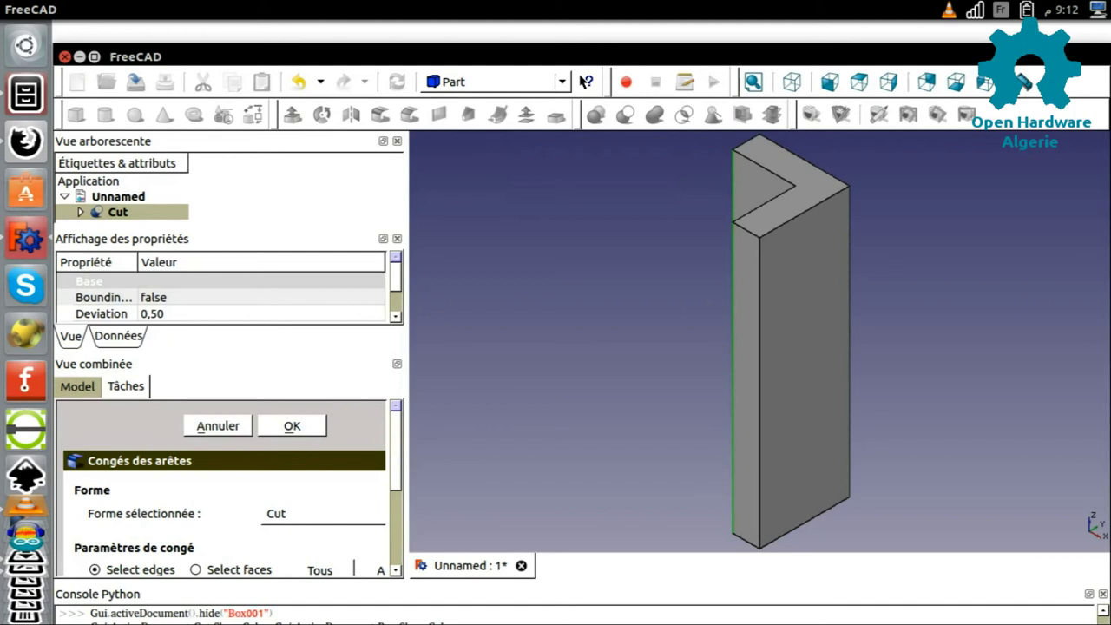
left_click_drag(396, 451, 395, 517)
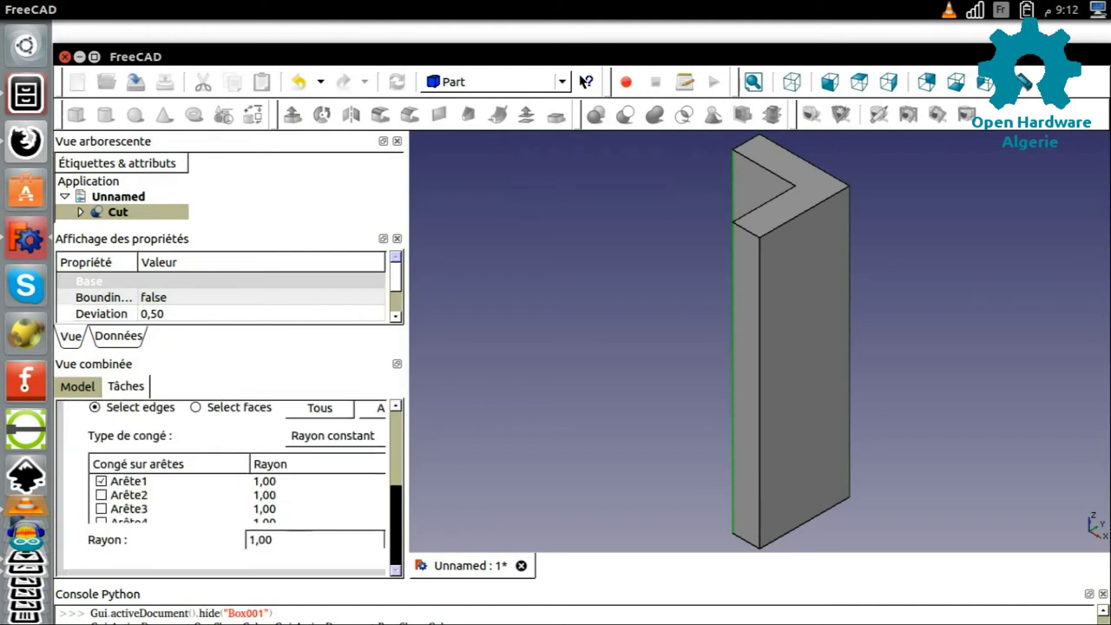
scroll(225, 486, "up", 5)
scroll(226, 486, "down", 1)
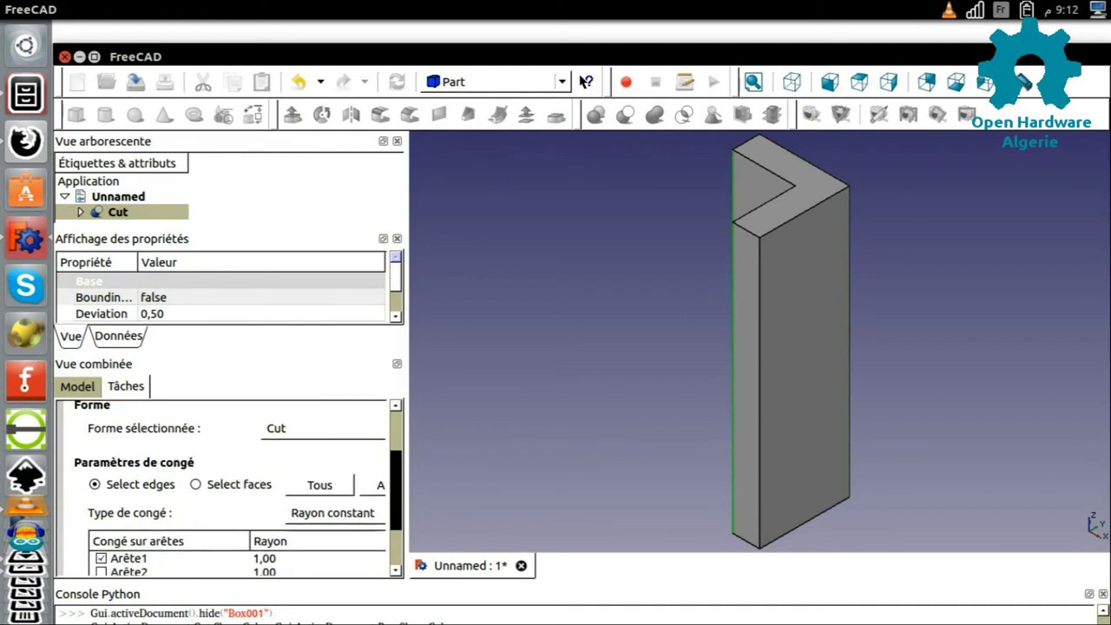
scroll(225, 486, "up", 2)
scroll(226, 486, "up", 1)
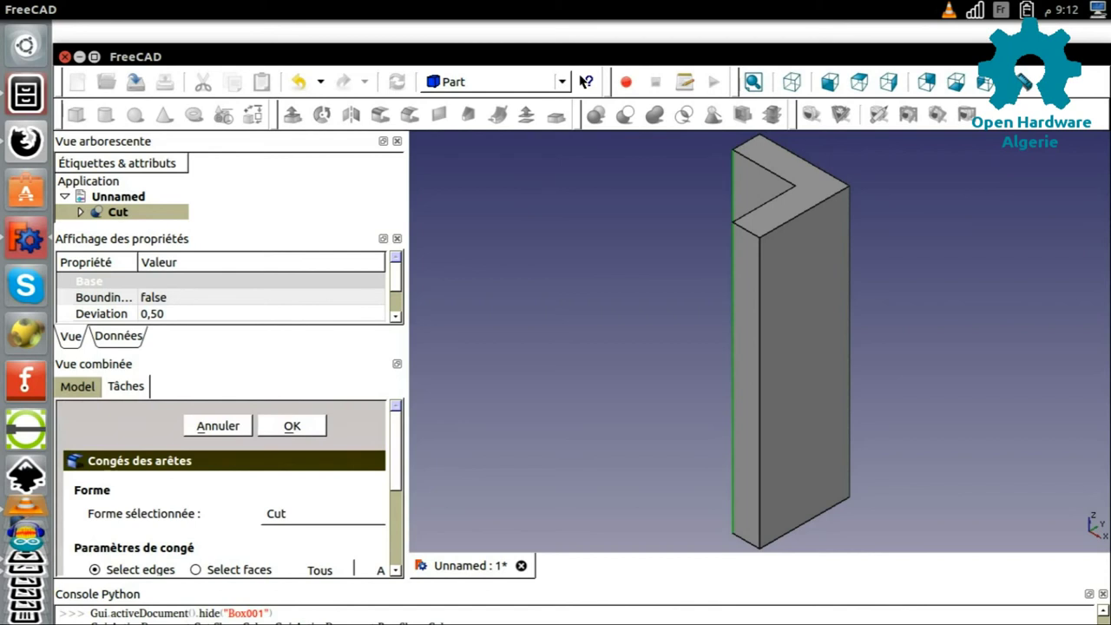
scroll(224, 462, "down", 5)
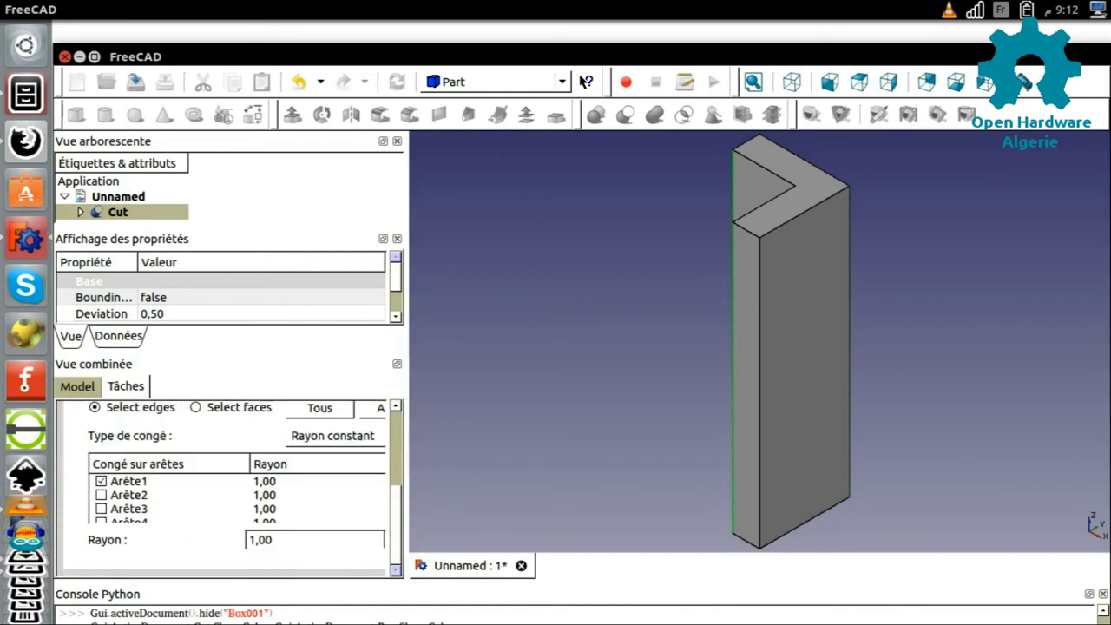
key("ctrl+a")
scroll(224, 485, "up", 5)
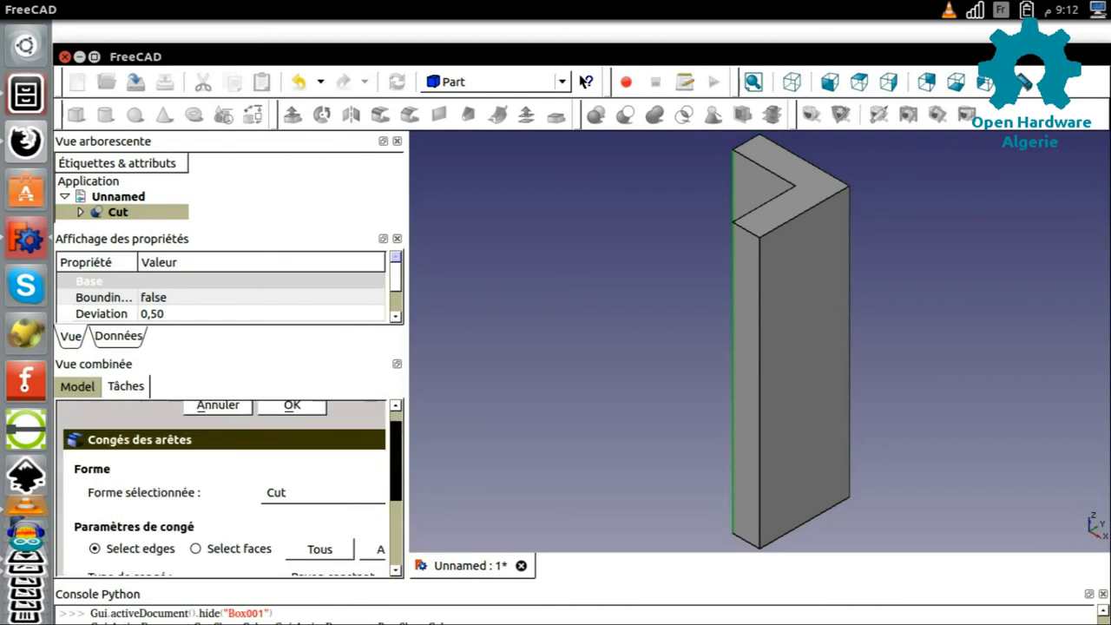
scroll(223, 486, "up", 1)
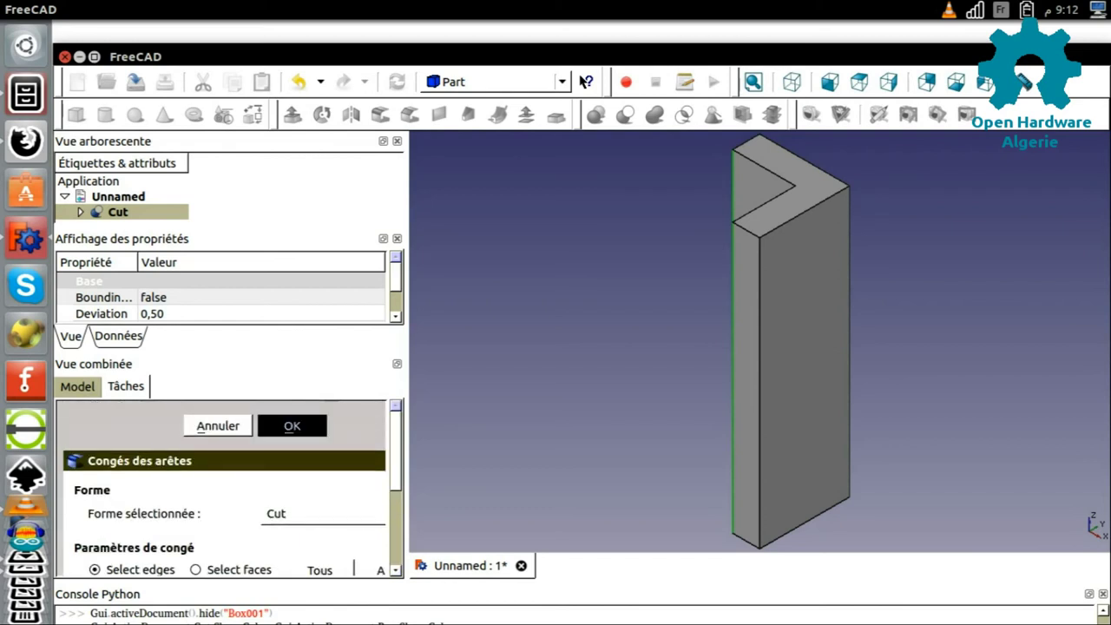
left_click(291, 425)
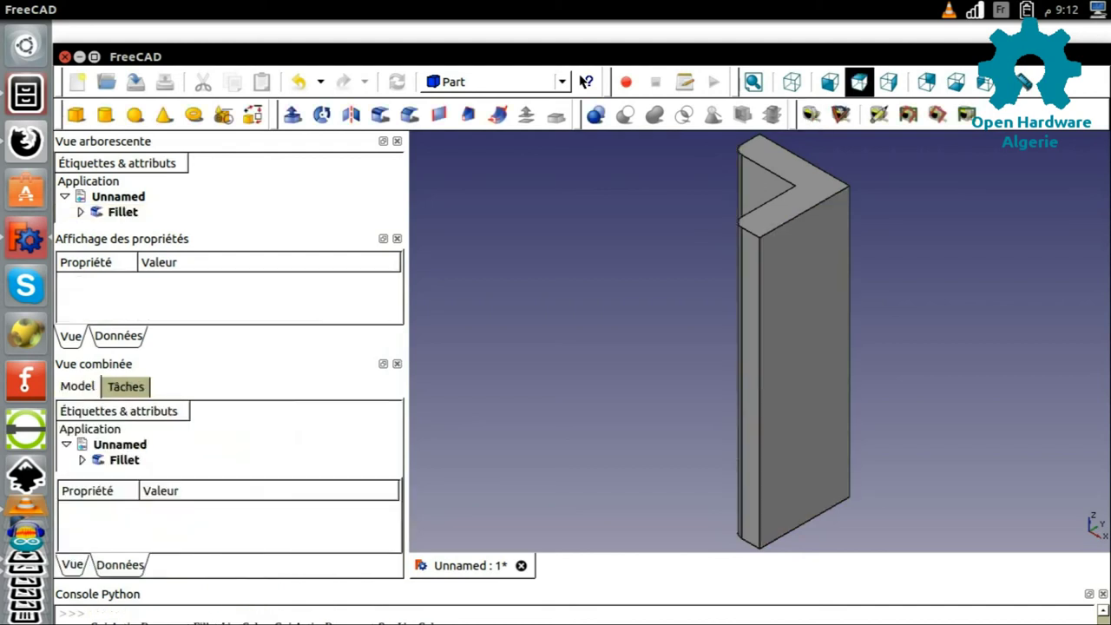
Switch to the Top view to check the rounded L-section profile.
left_click(858, 82)
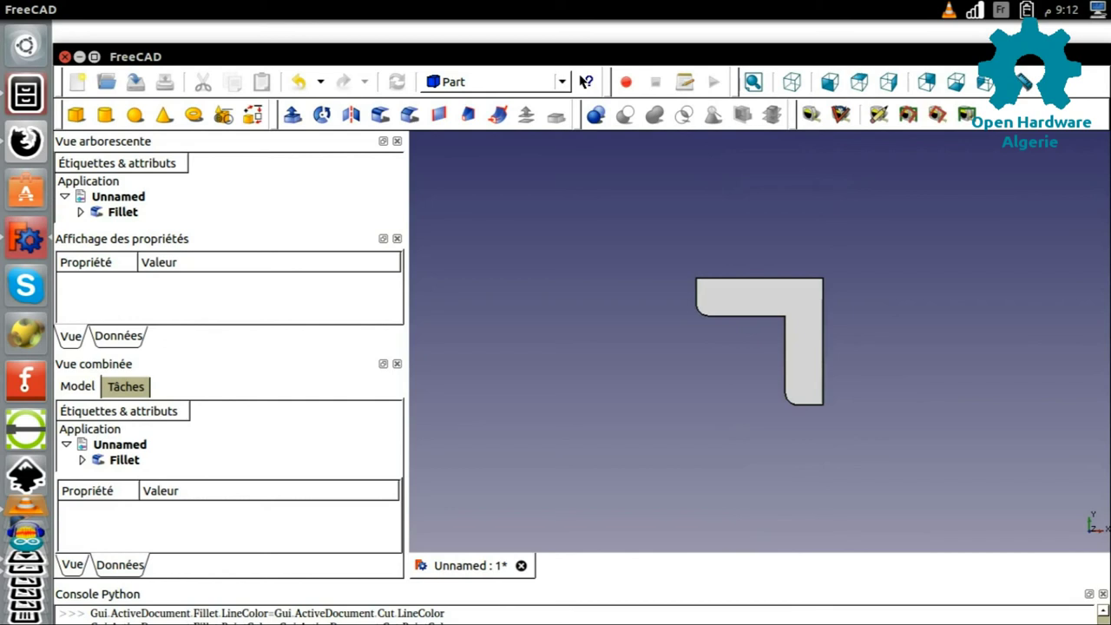